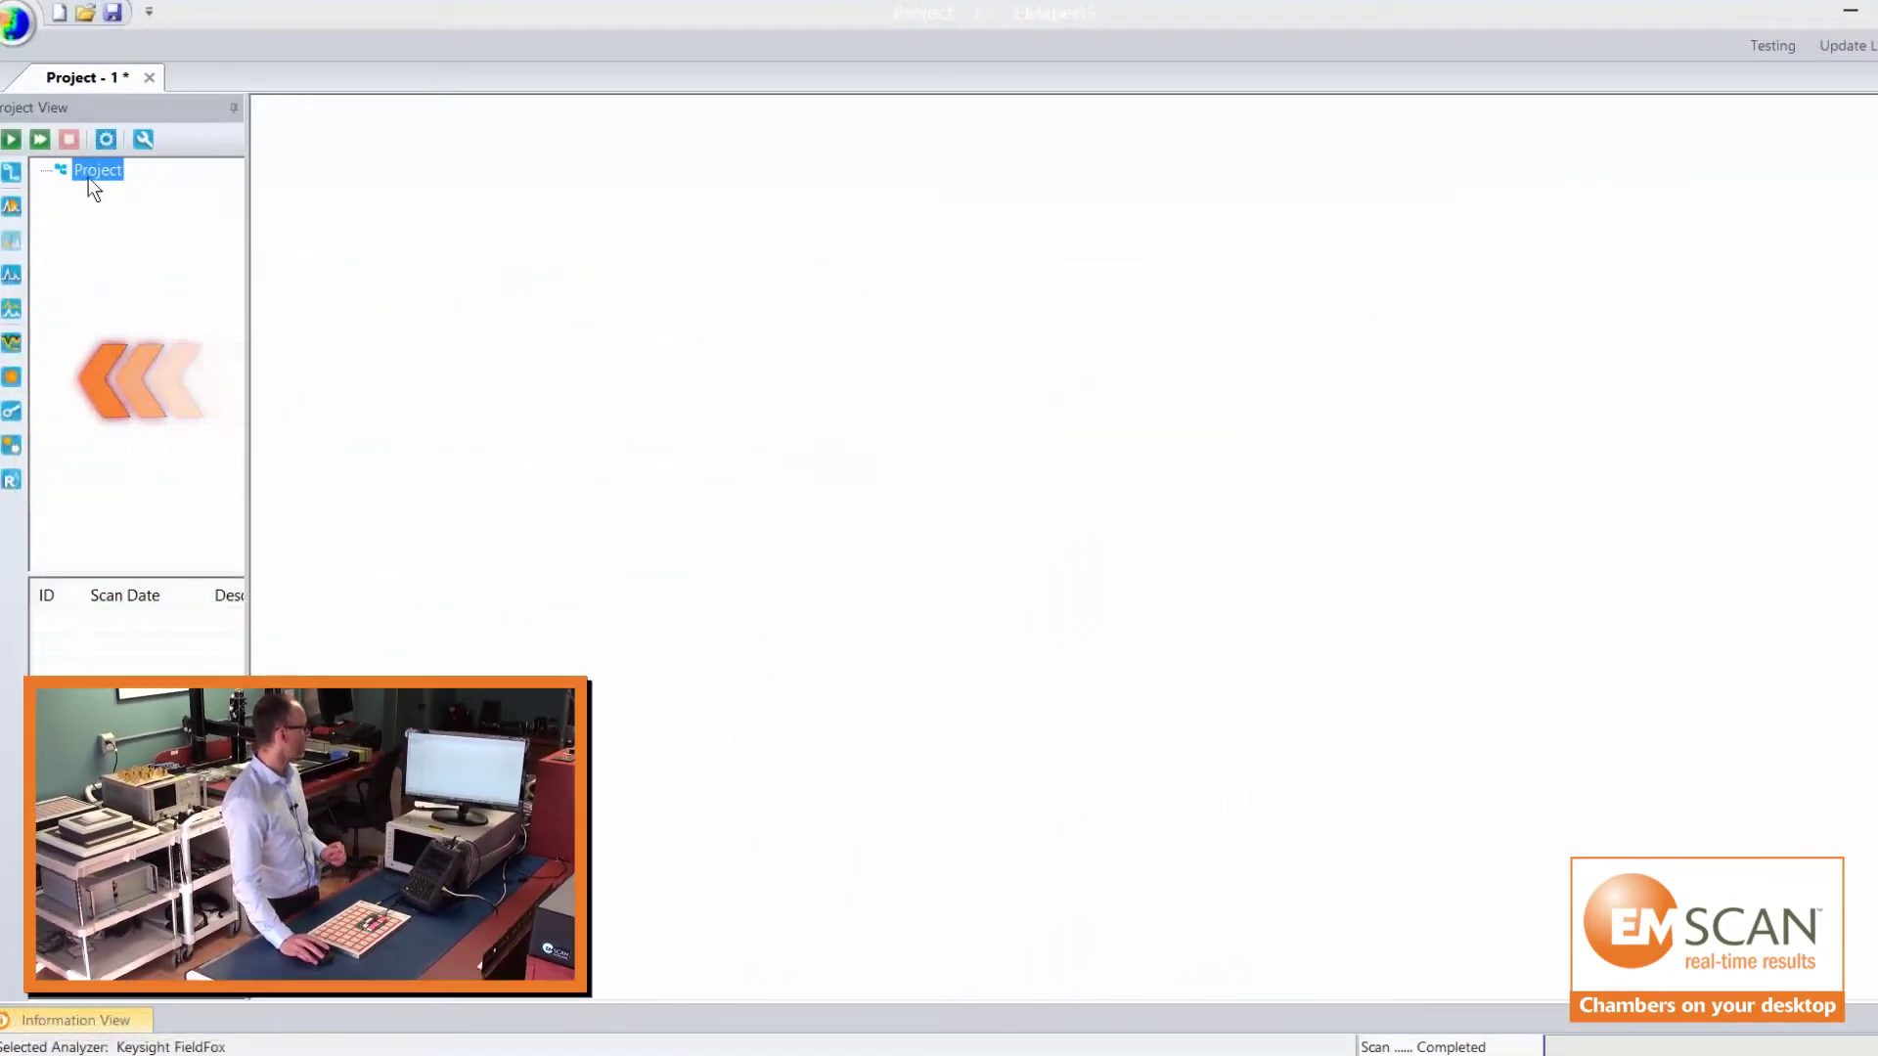
Step: Add a Spatial scan node to the project and set its center frequency to 11.065 MHz
left_click(11, 376)
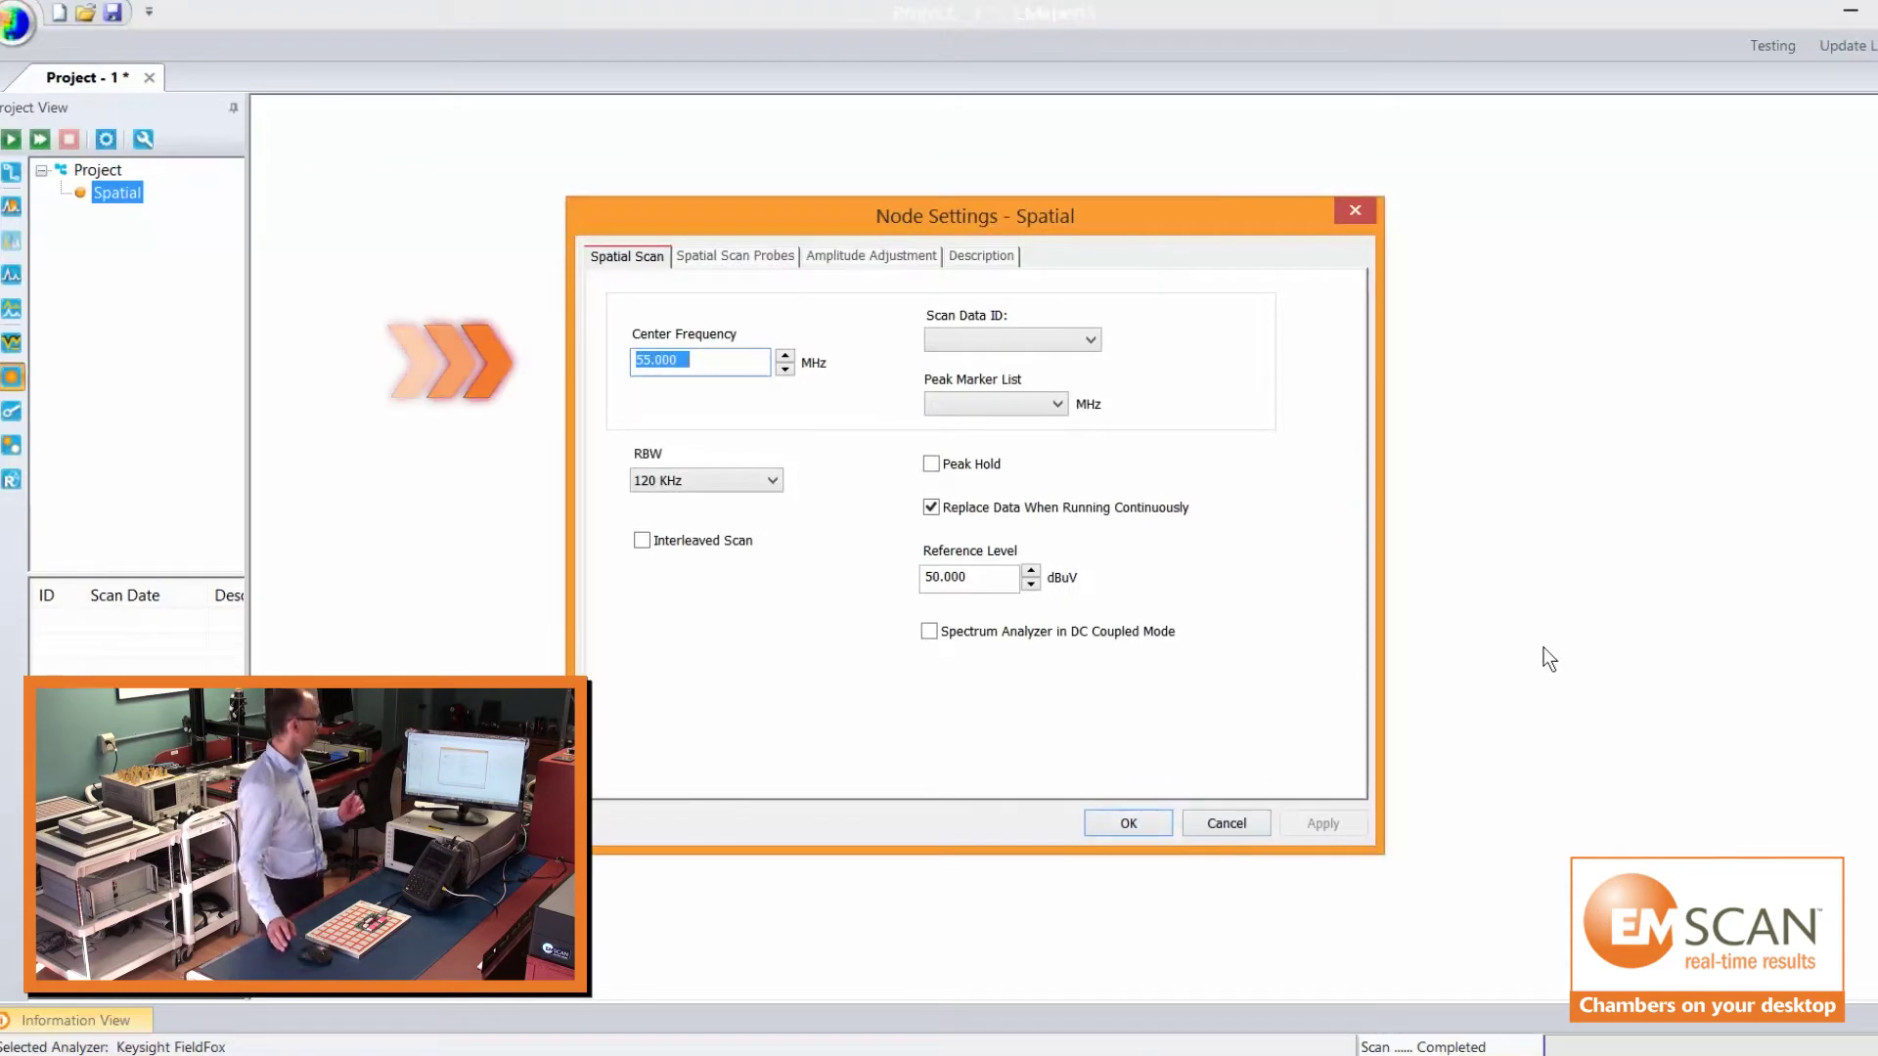
type("11.065")
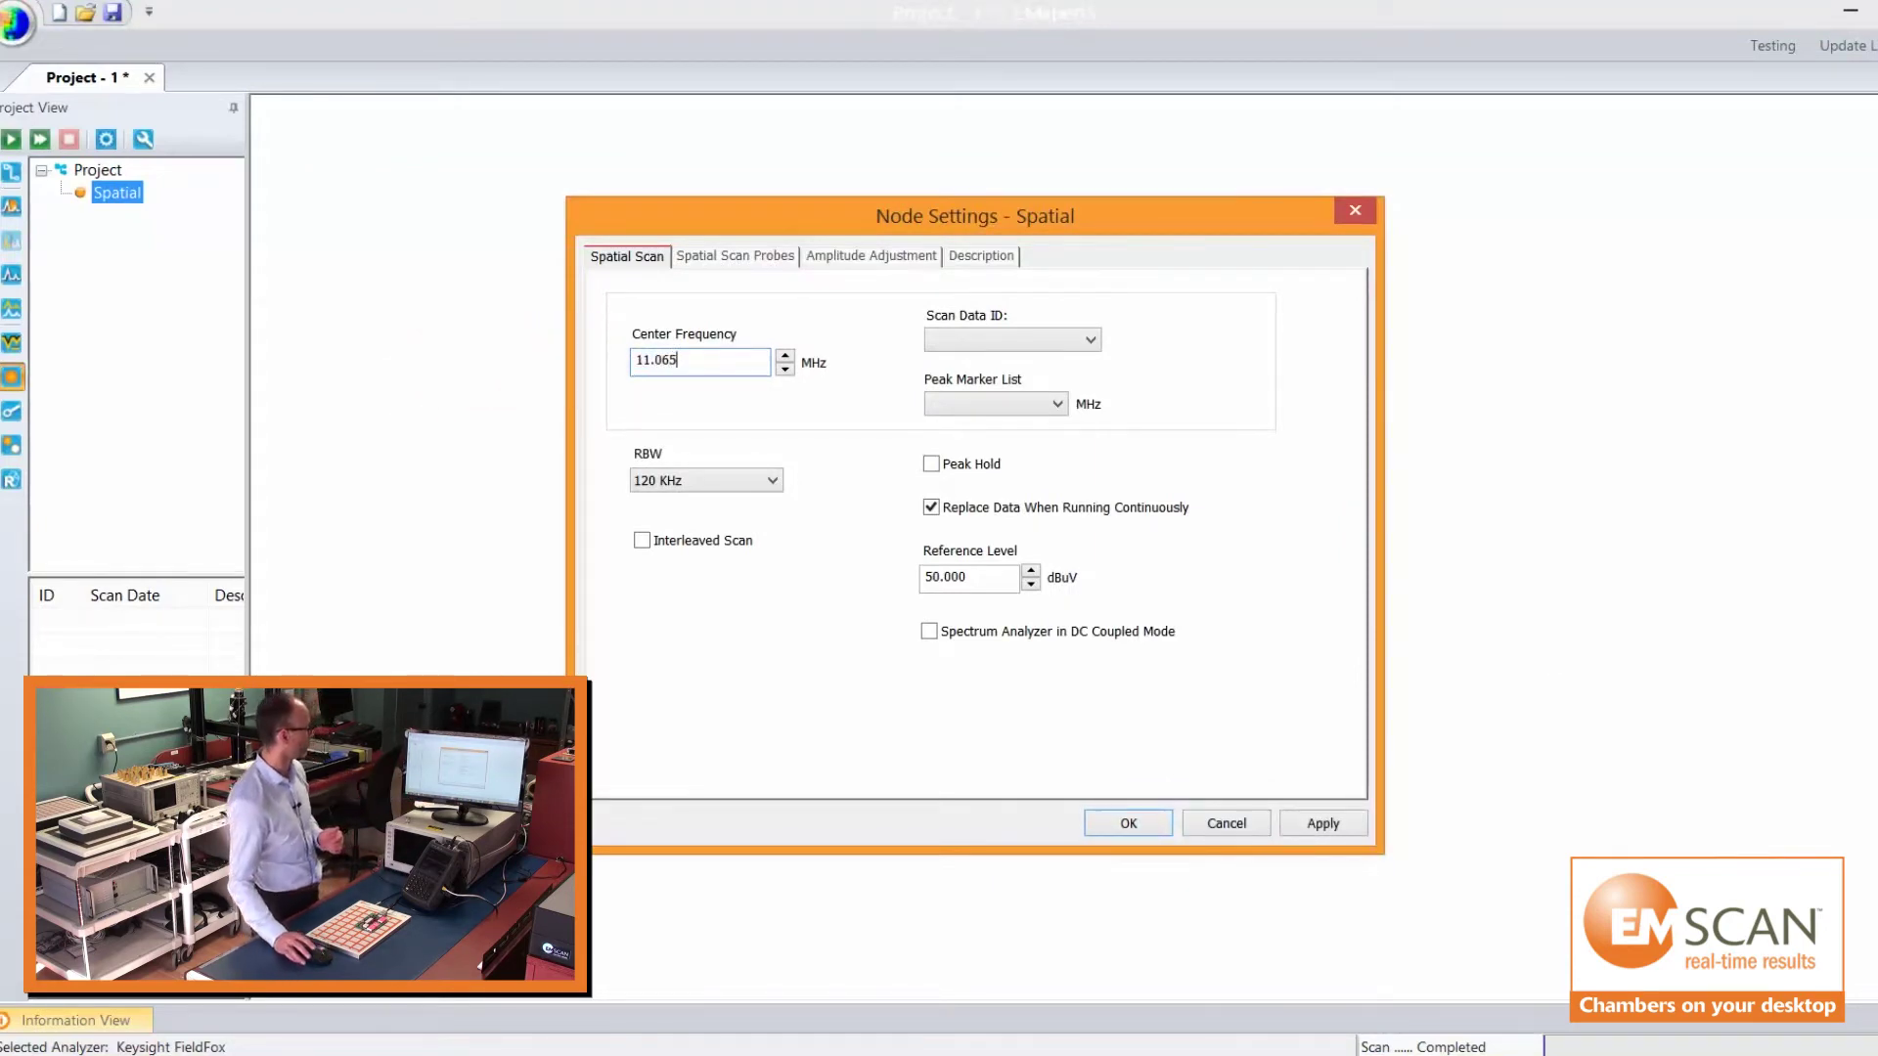
Step: In the spatial scan probes overlay editor, place the board's silkscreen drawing on the grid with its corner near row 5, column 5
left_click(773, 257)
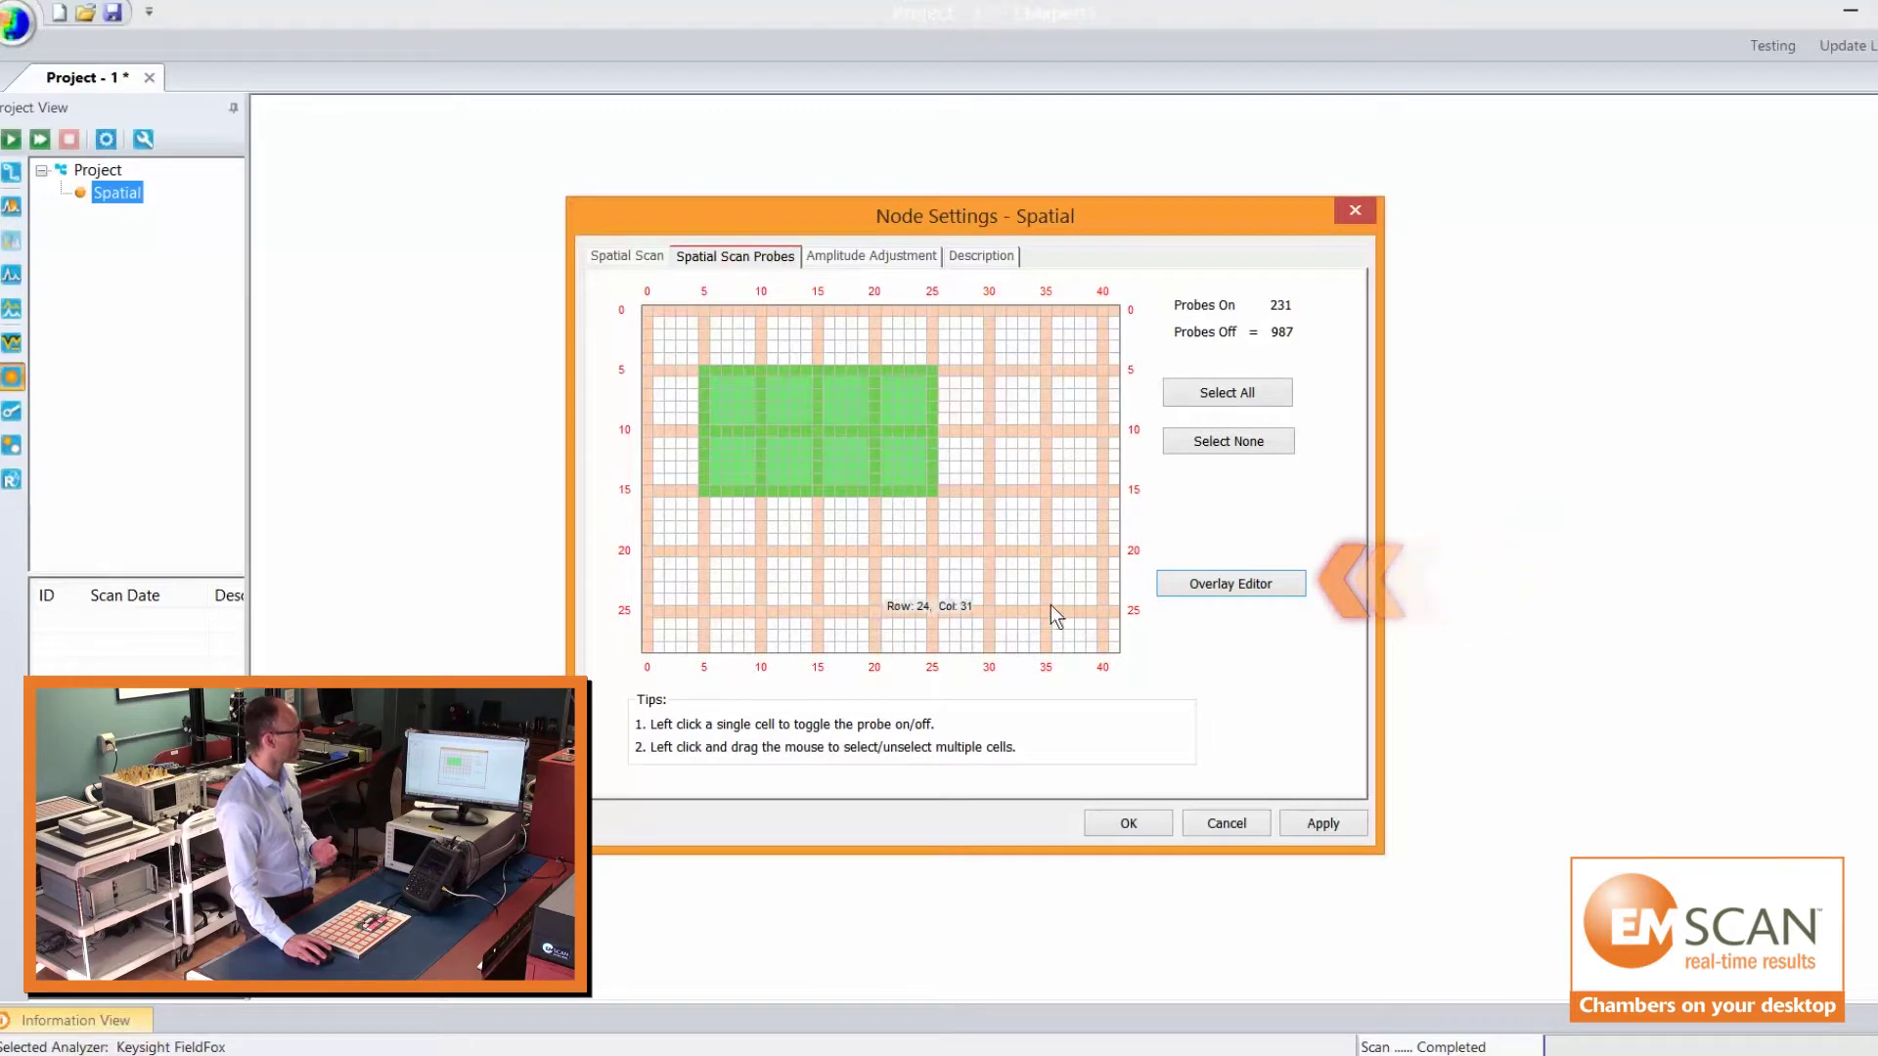
left_click(1195, 584)
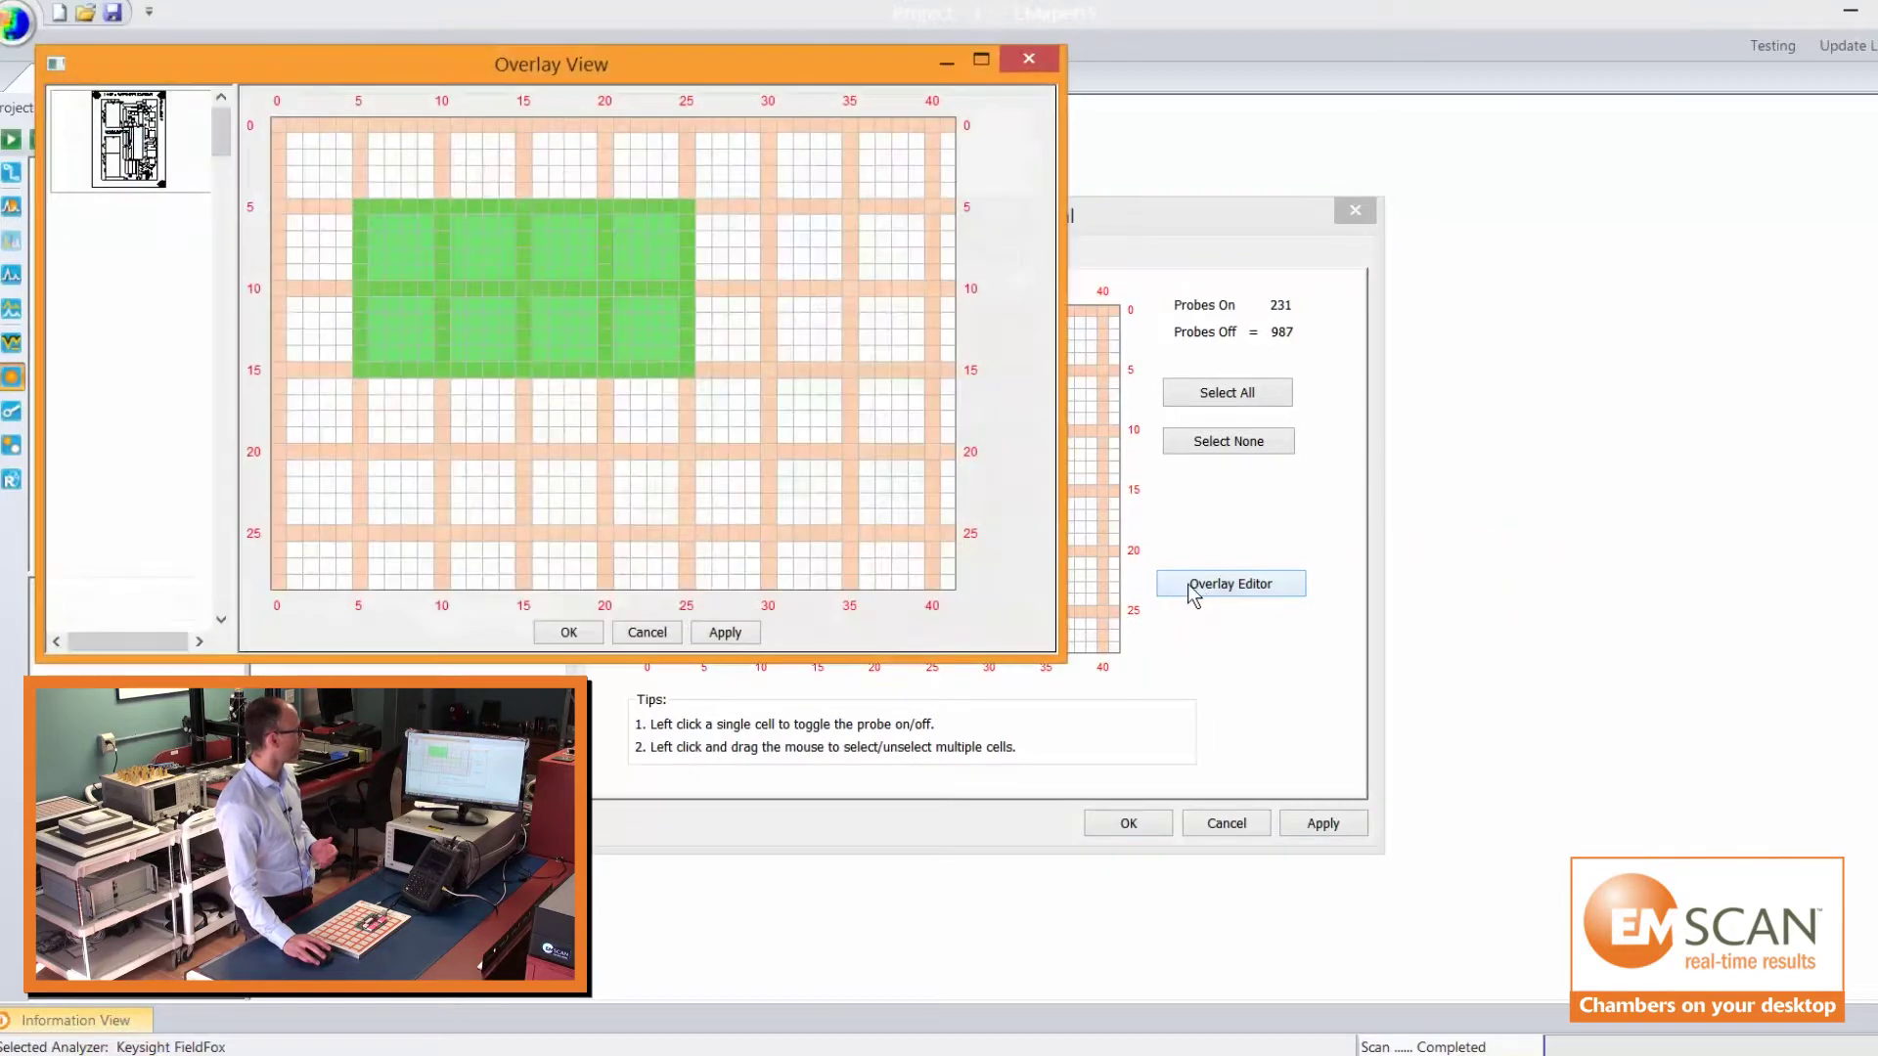
left_click(571, 72)
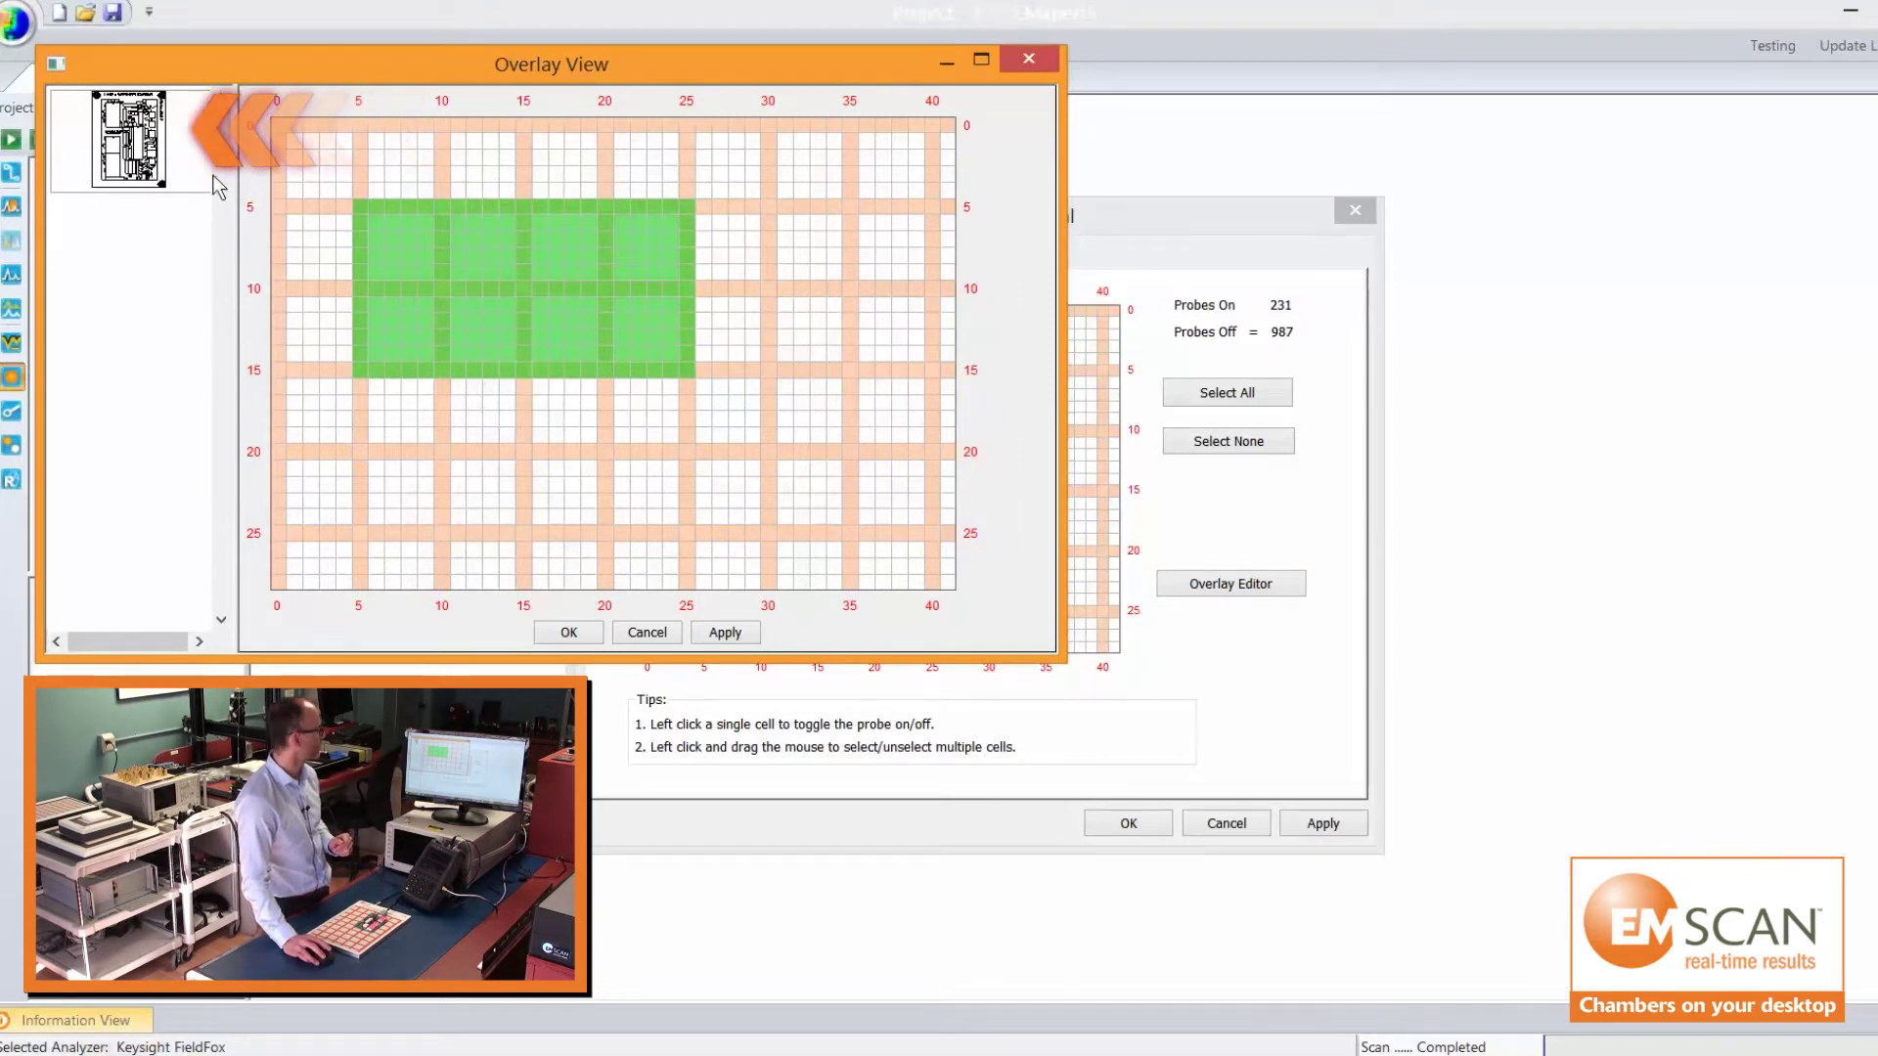
right_click(319, 154)
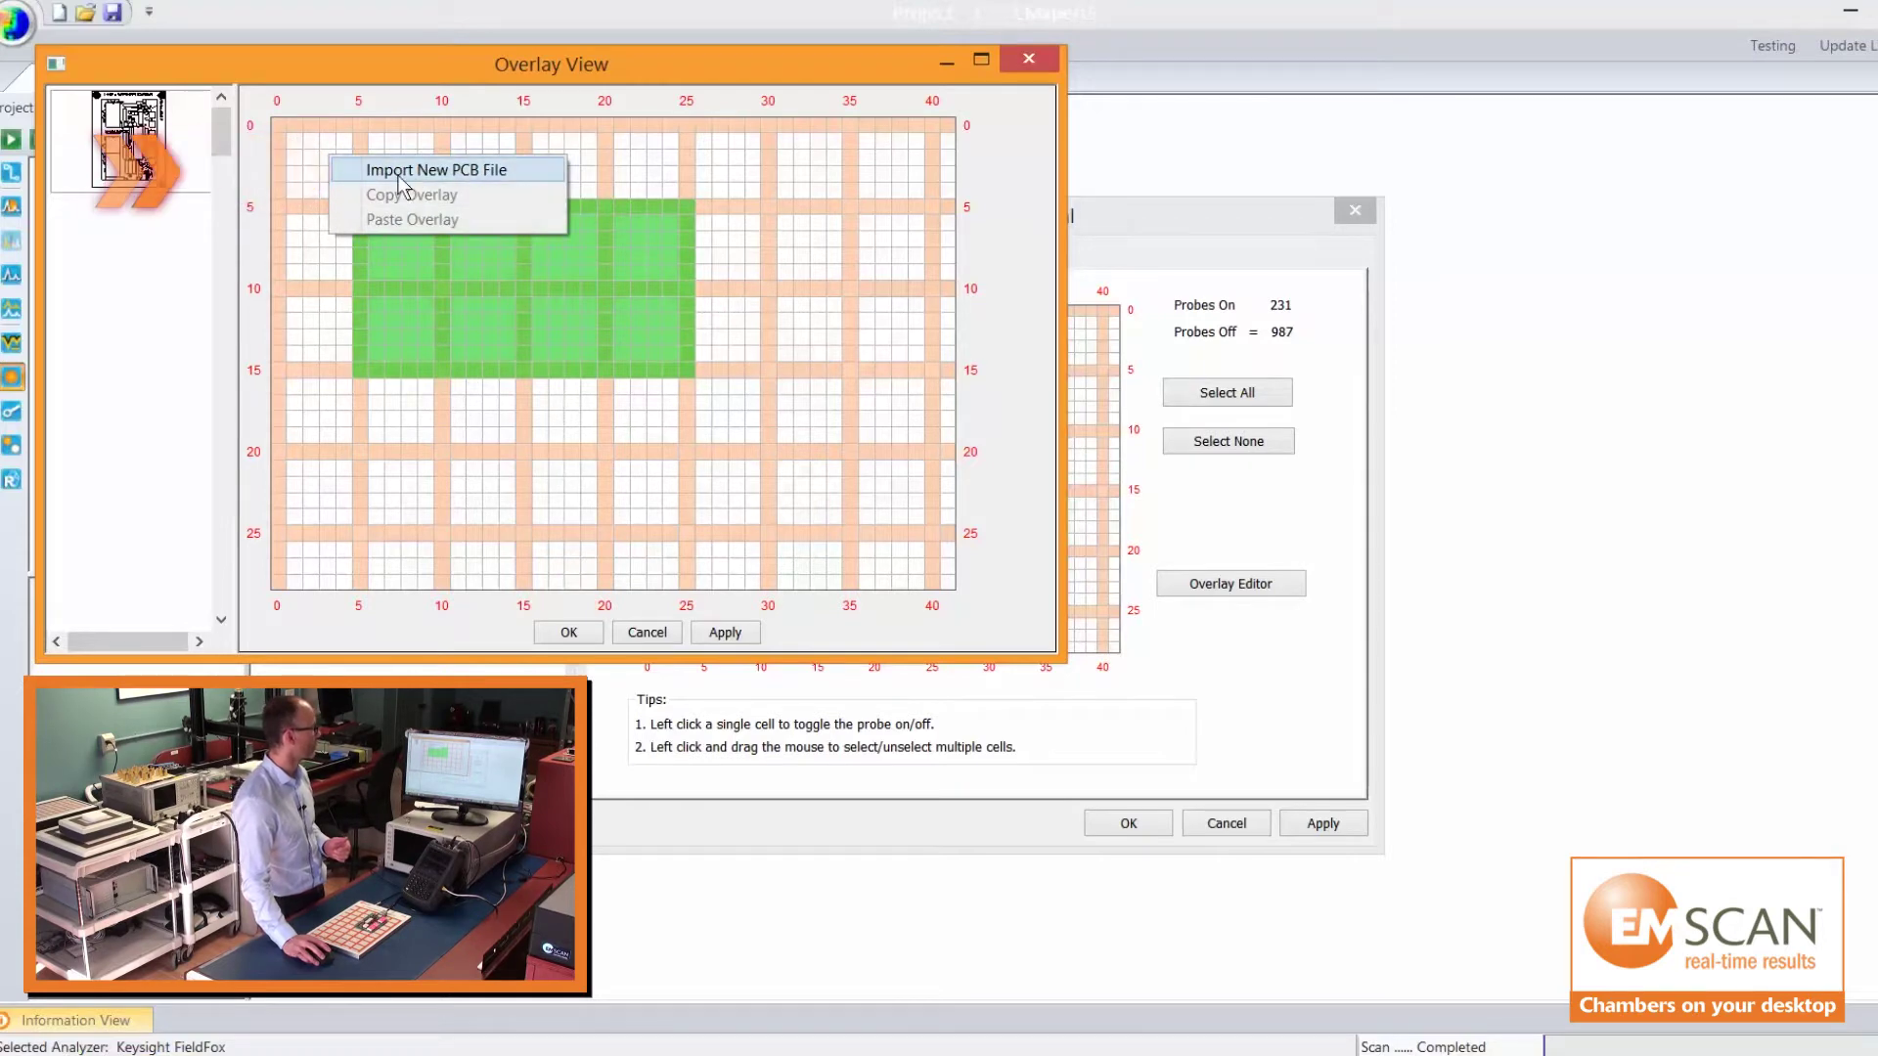
left_click(150, 151)
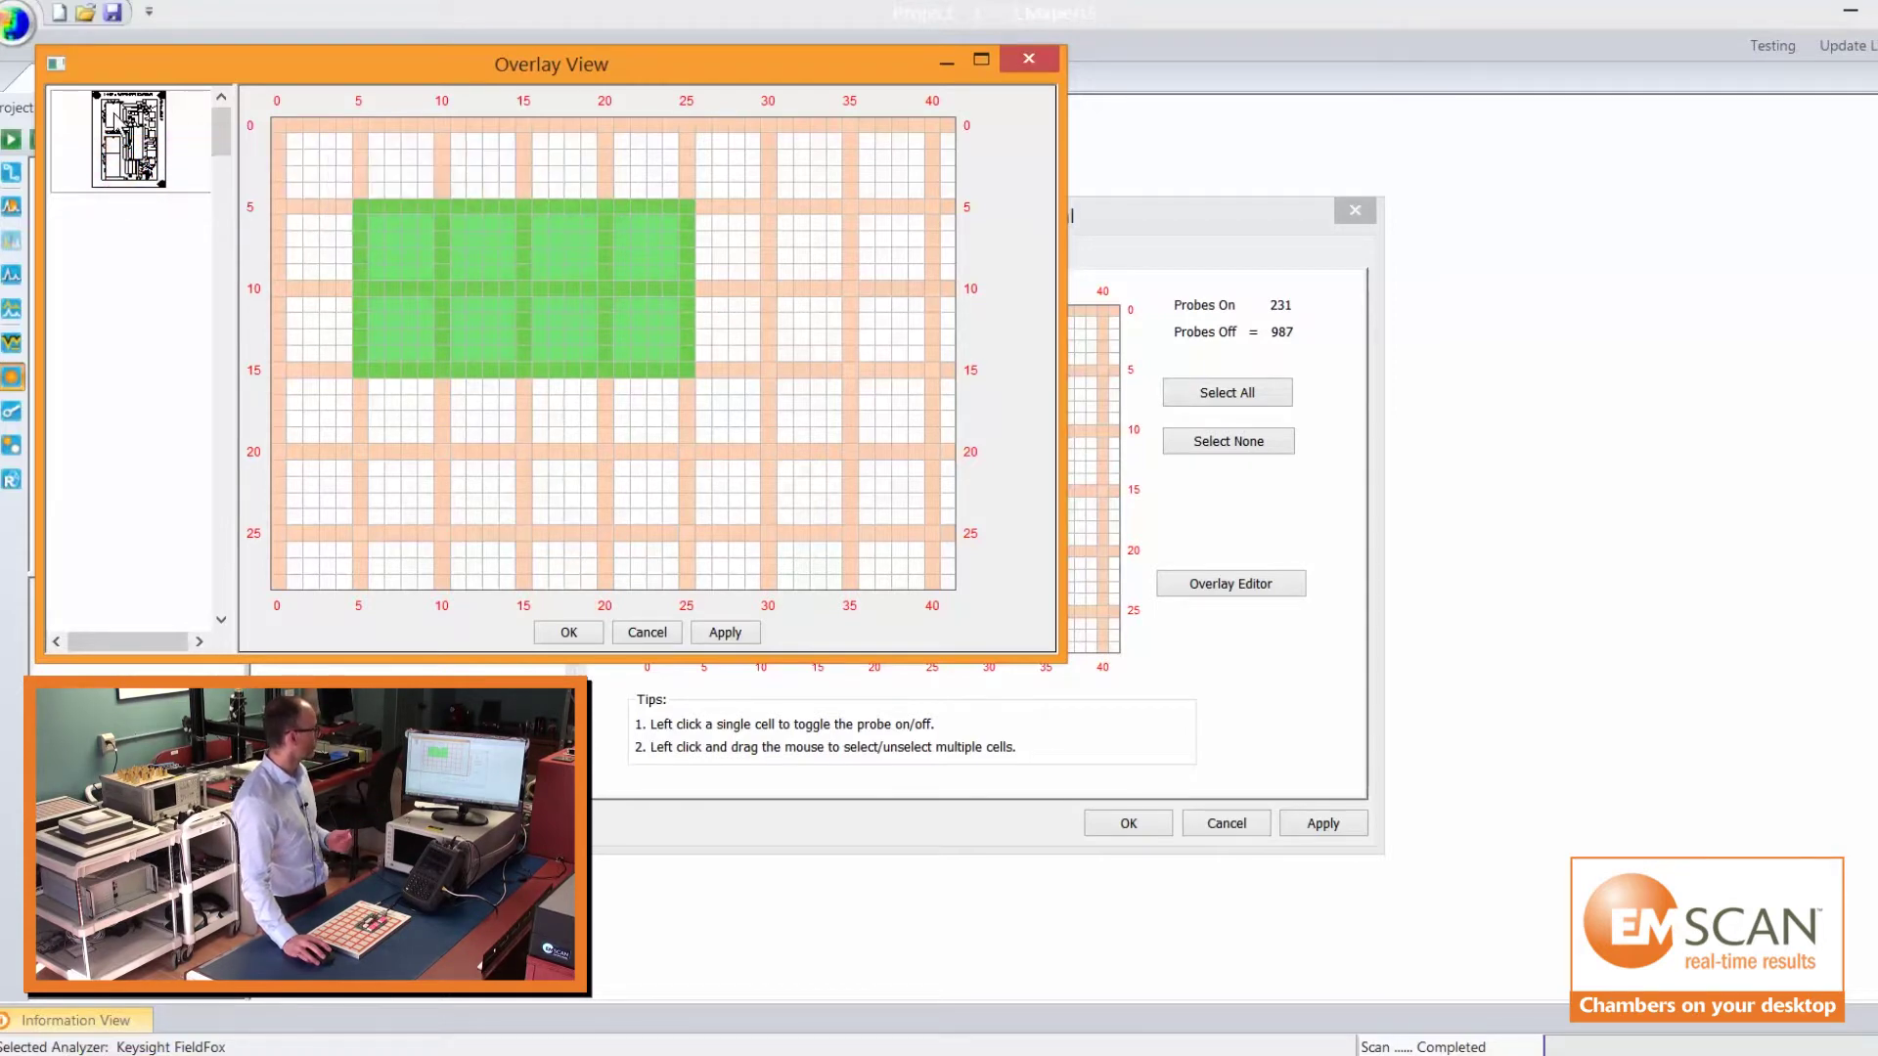
left_click_drag(115, 115, 354, 197)
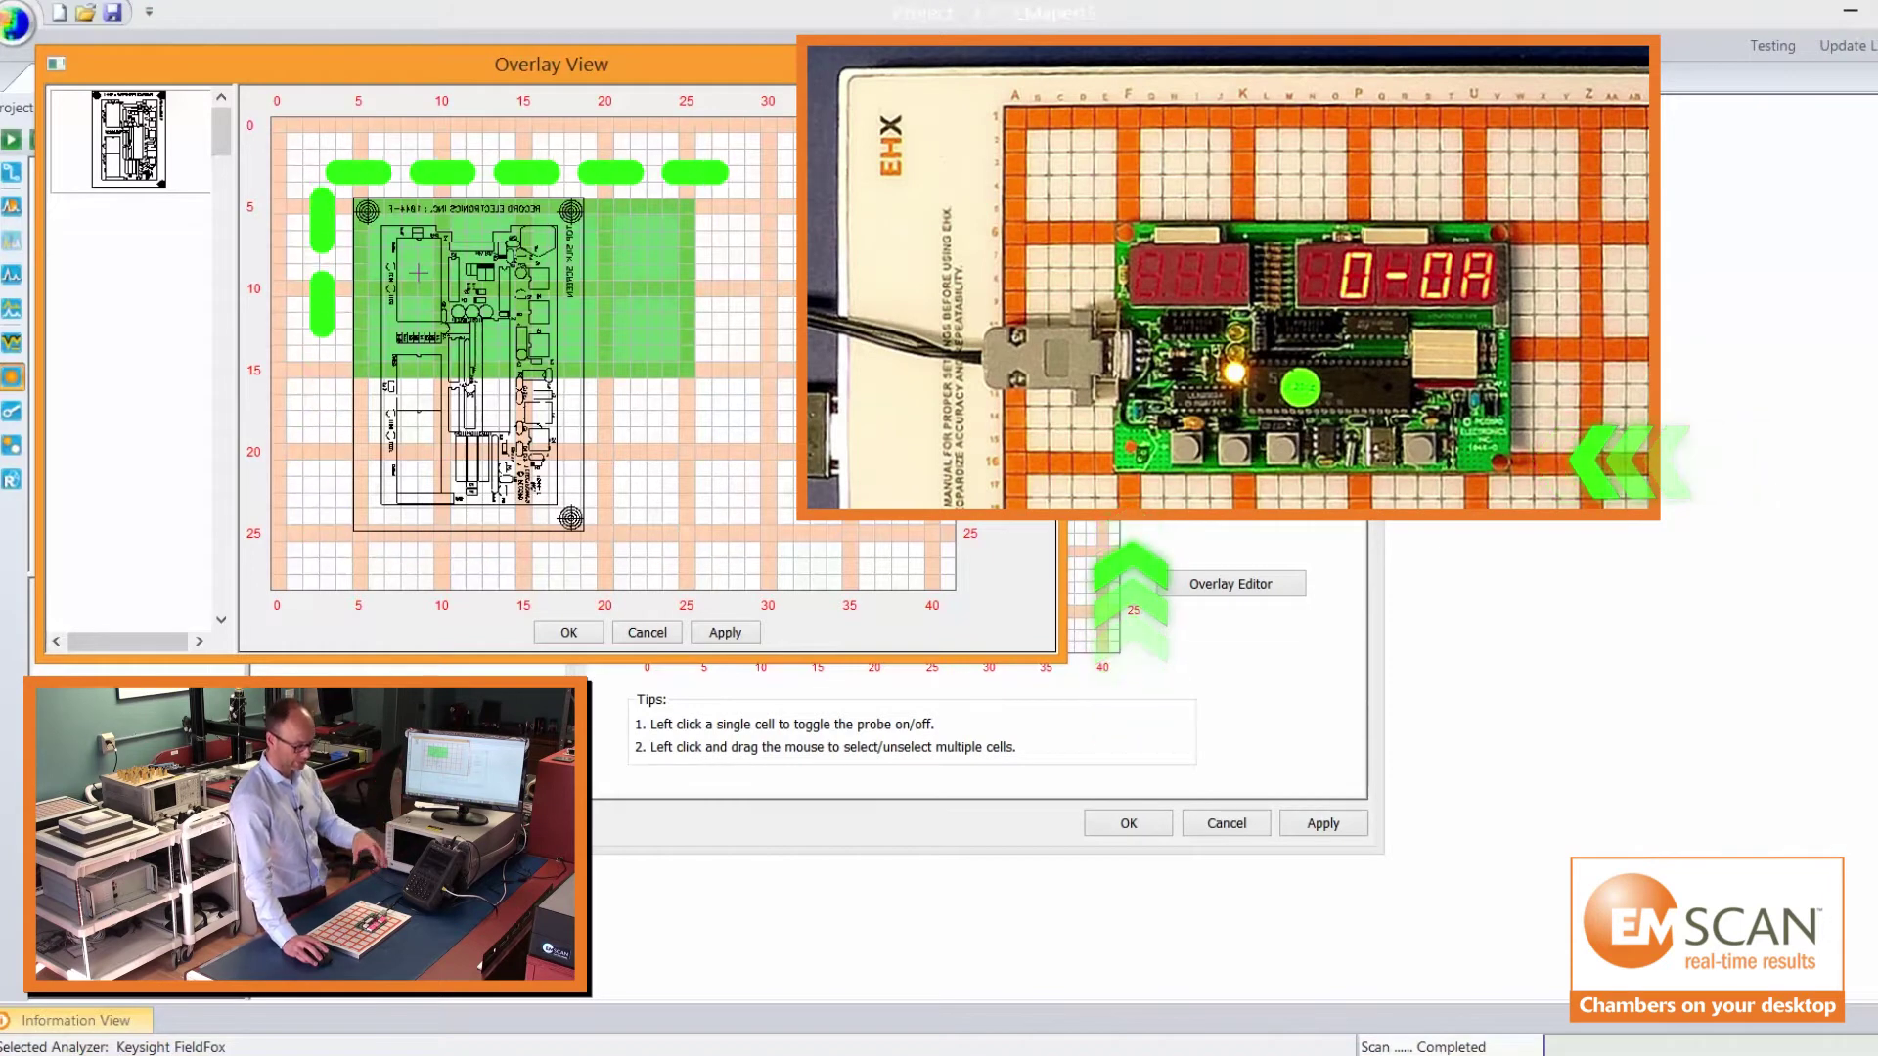
Step: Rotate the silkscreen overlay clockwise and mirror it horizontally so it matches the physical board, accepting the overlay
right_click(433, 282)
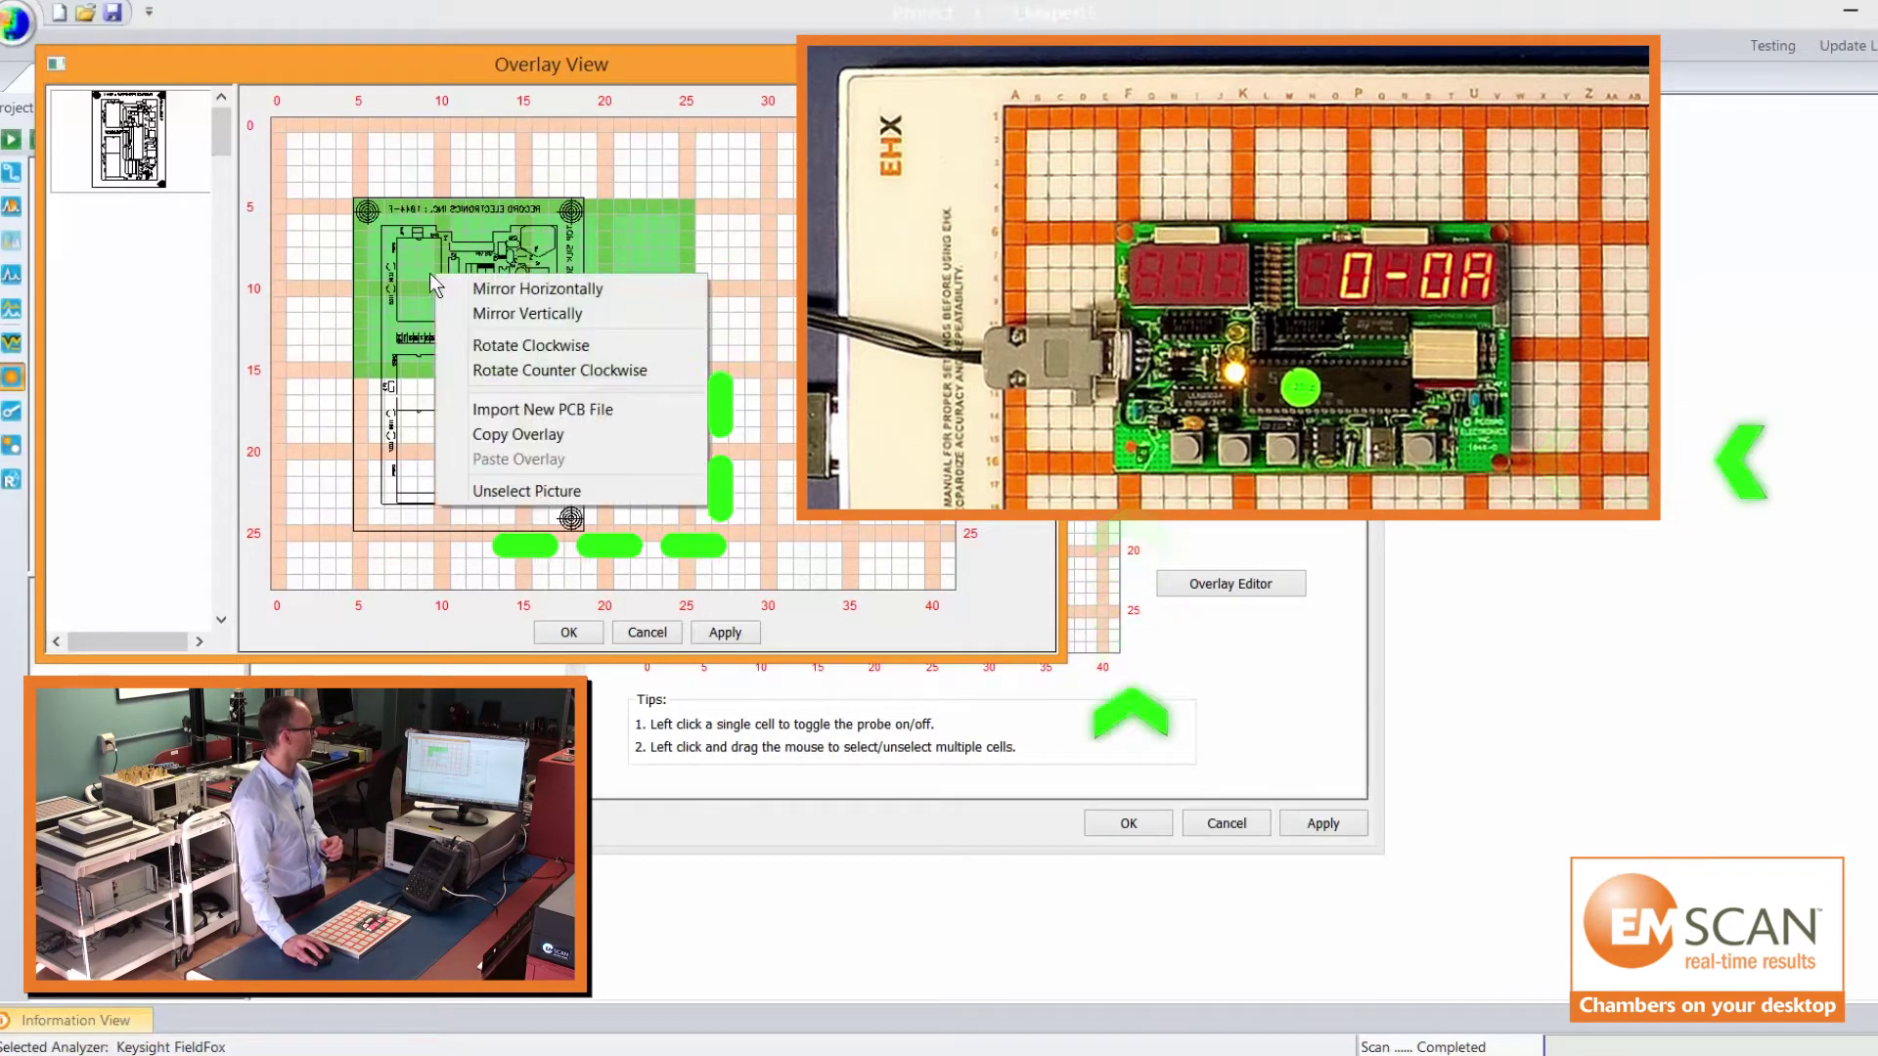
left_click(478, 345)
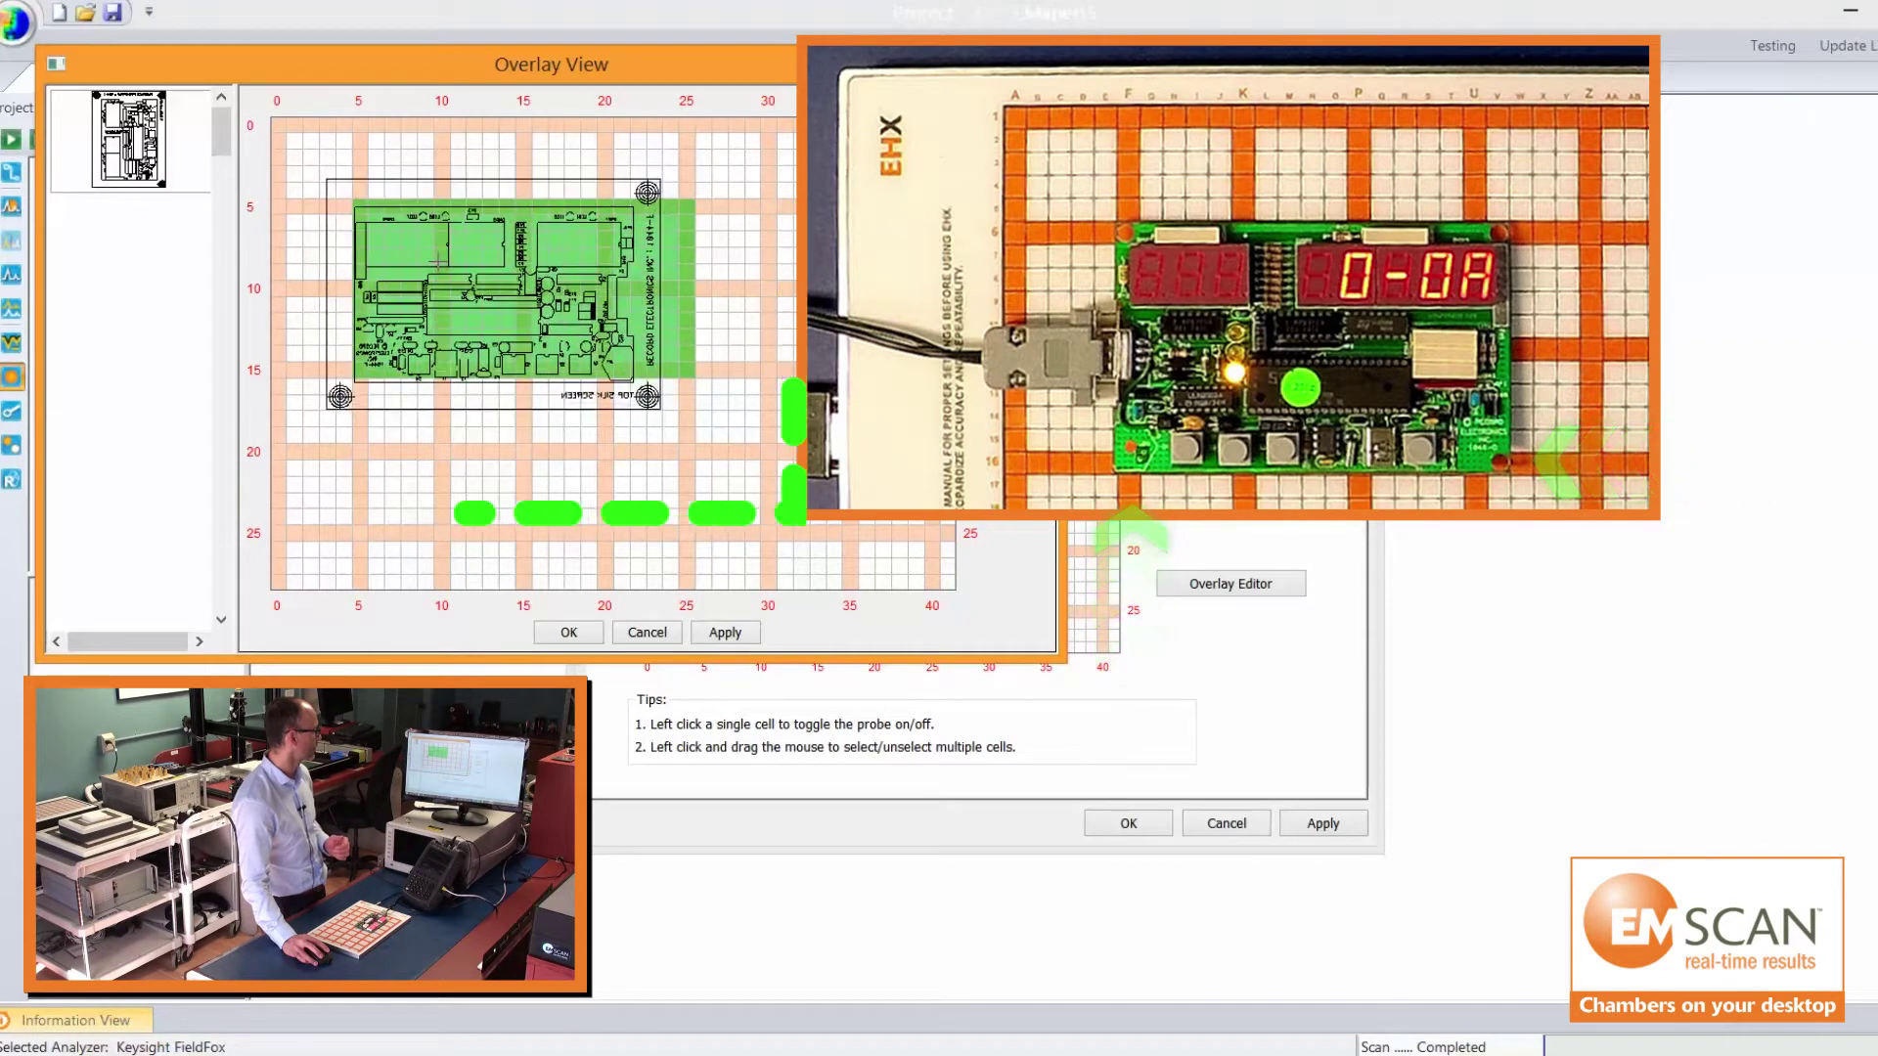
right_click(446, 262)
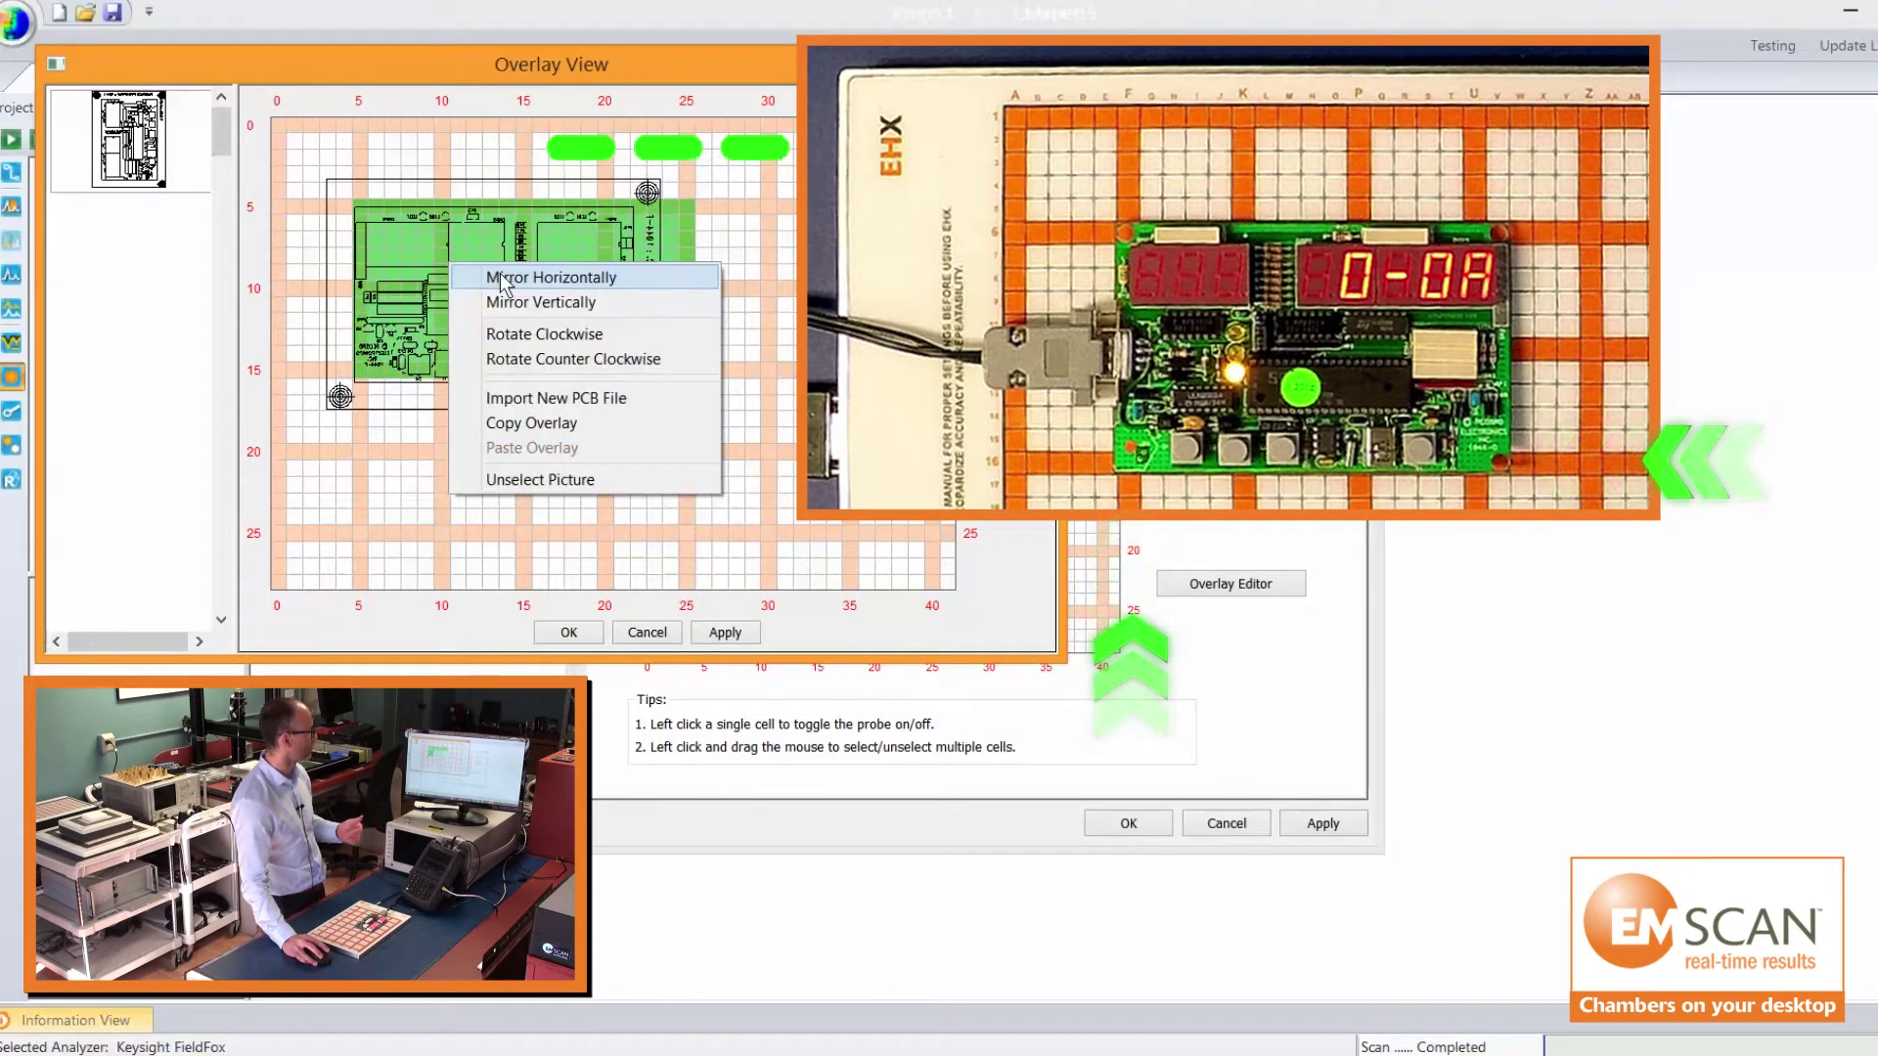
left_click(504, 279)
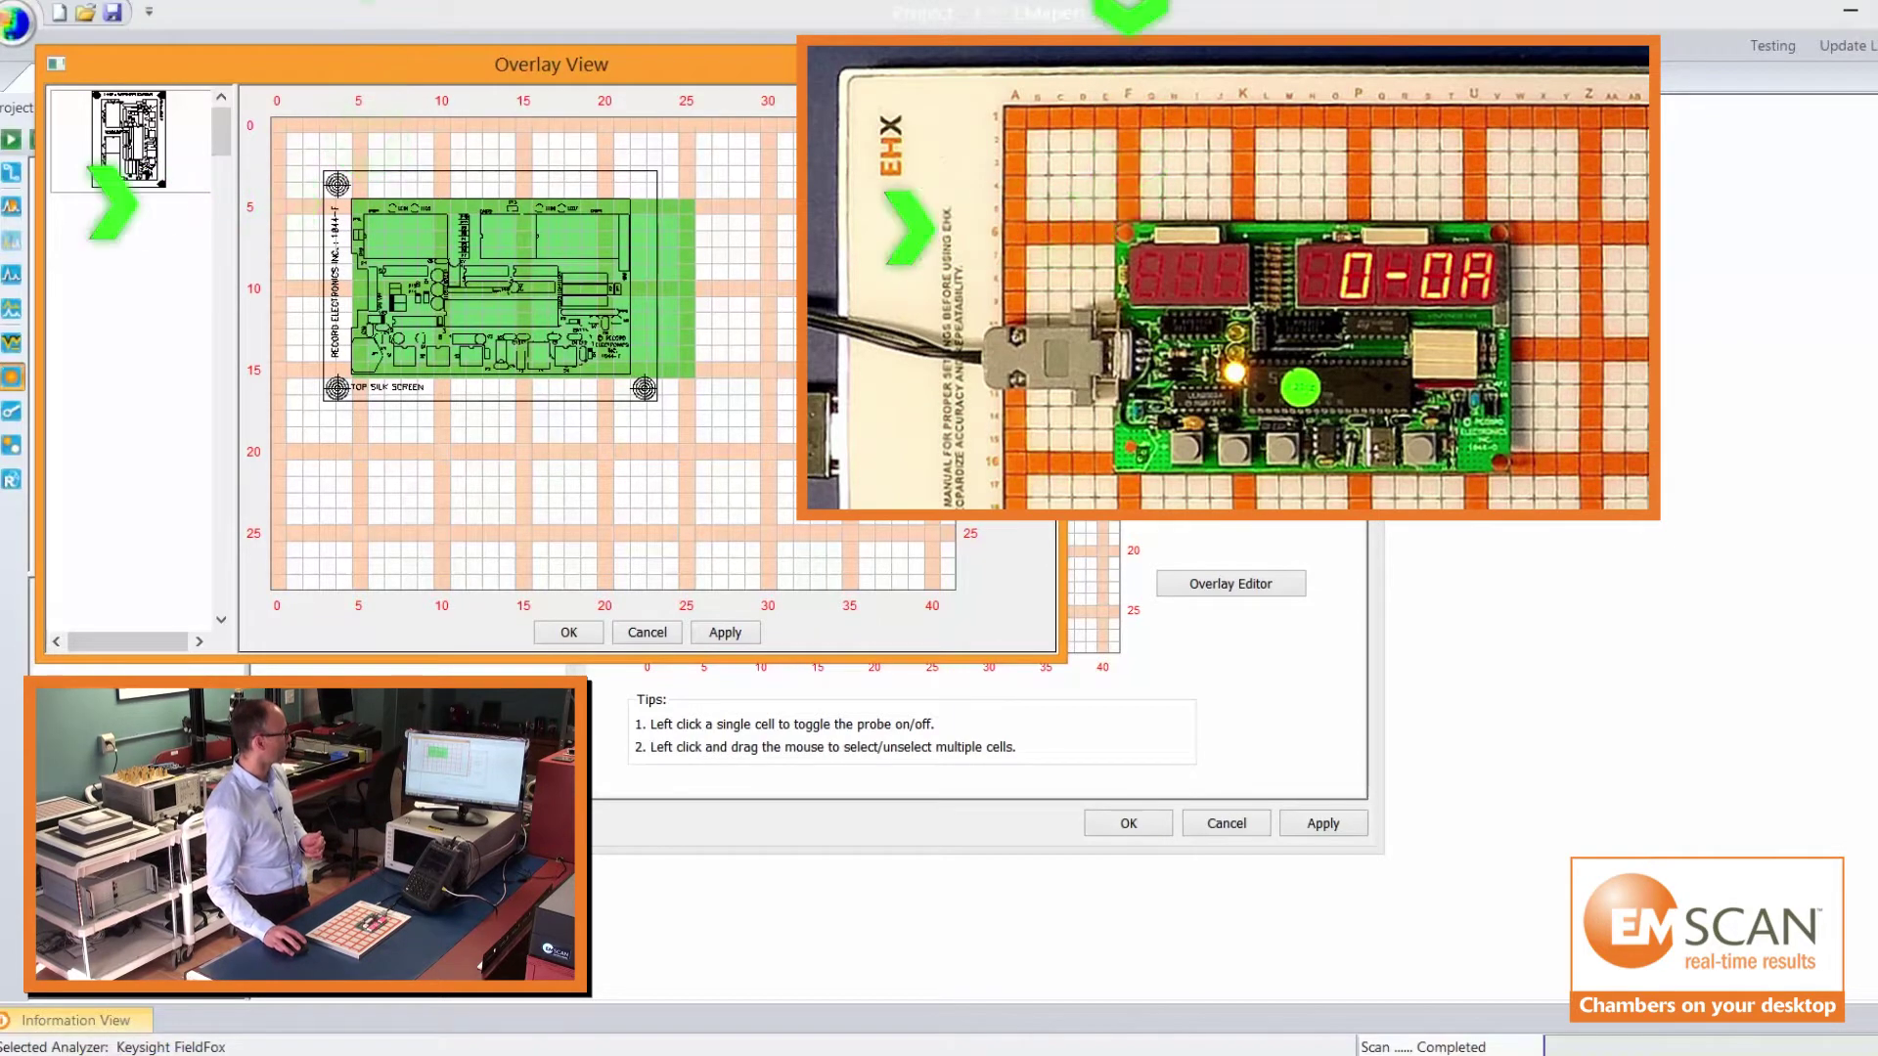
left_click(565, 634)
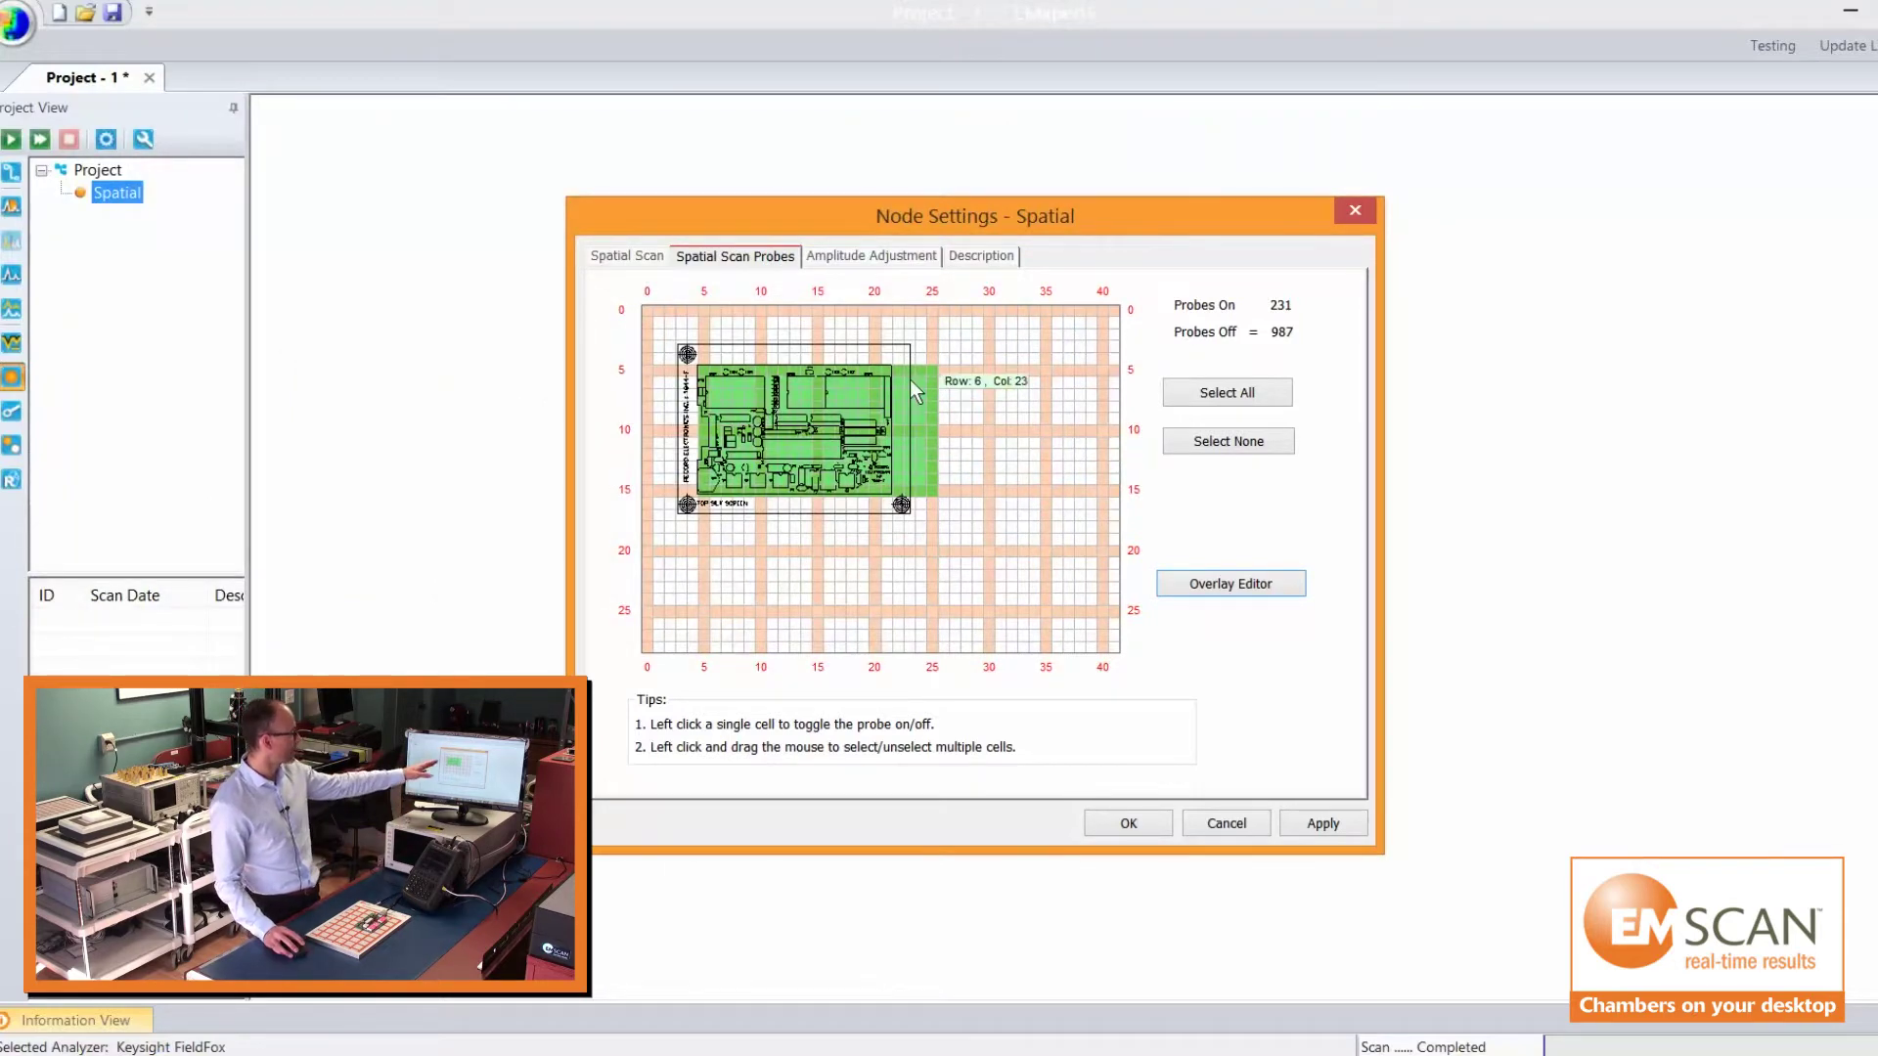
Step: Unselect the probe cells in columns 22 to 25 beyond the board's edge and accept the node settings
left_click_drag(910, 380, 898, 349)
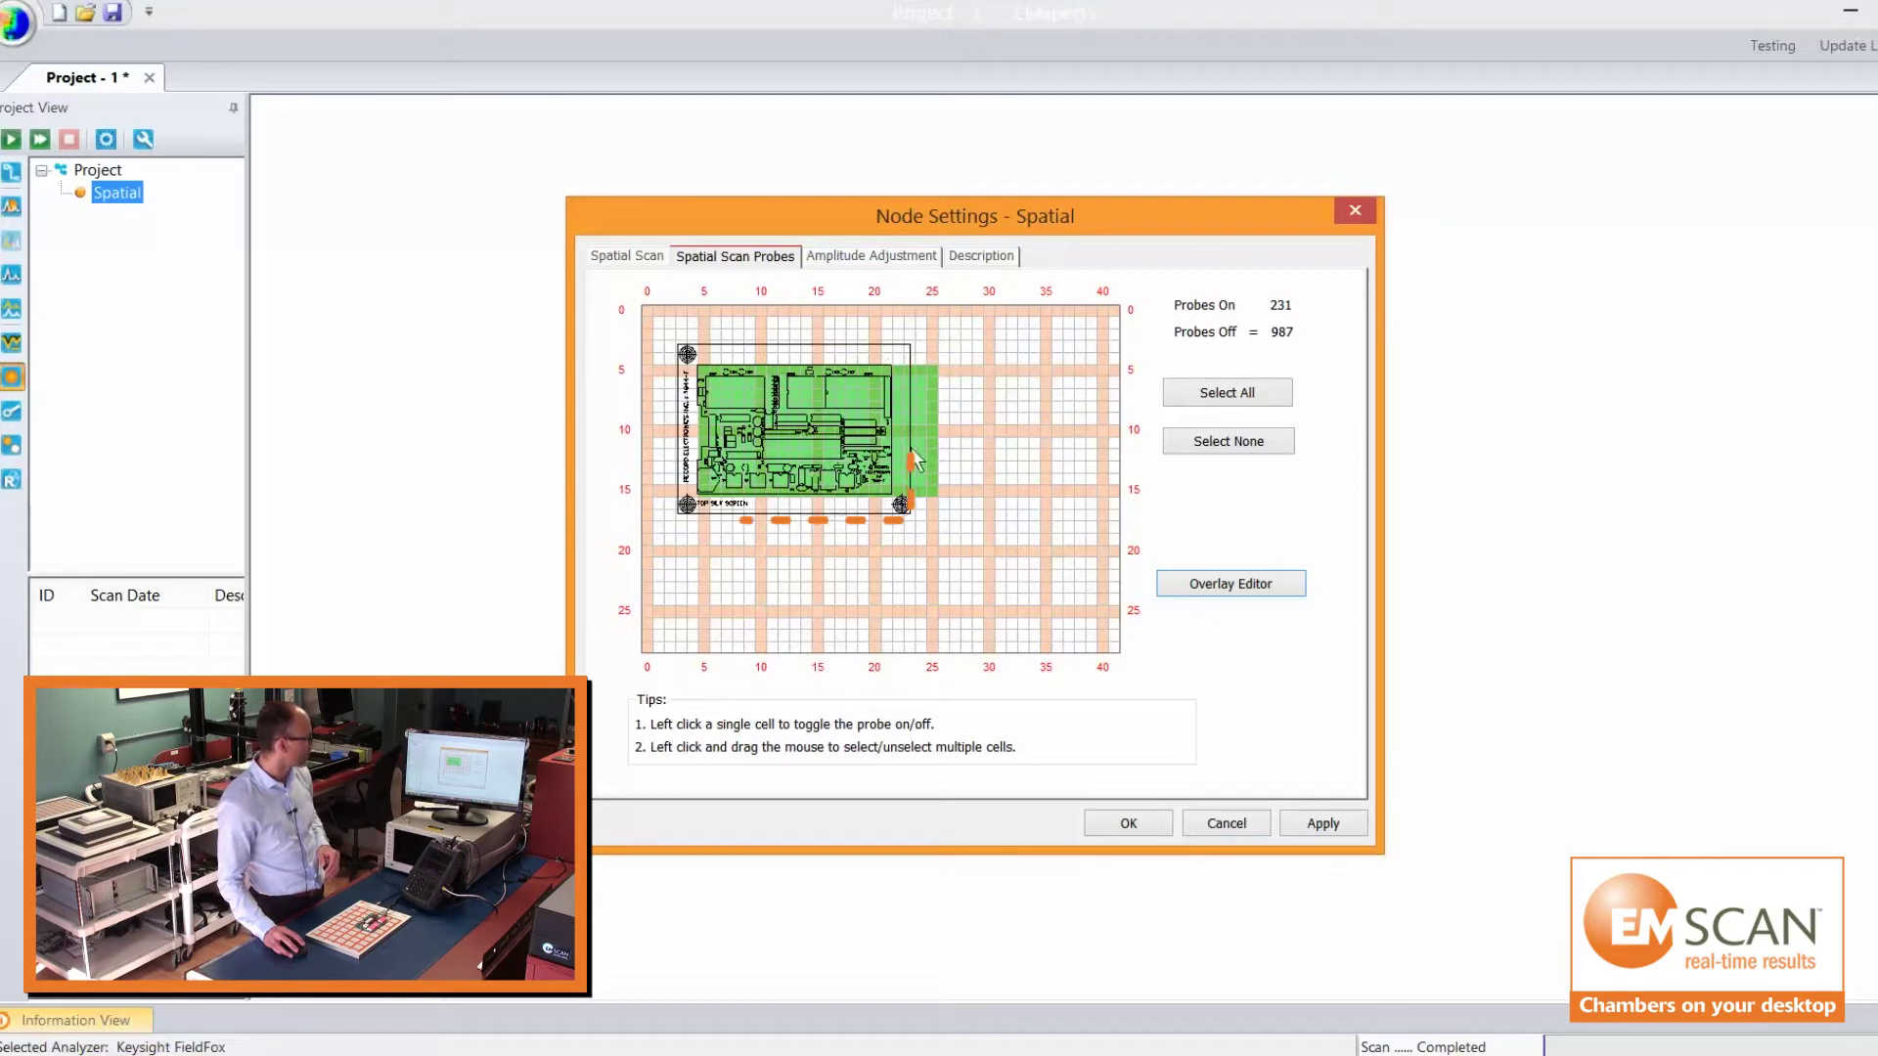
left_click_drag(921, 449, 943, 530)
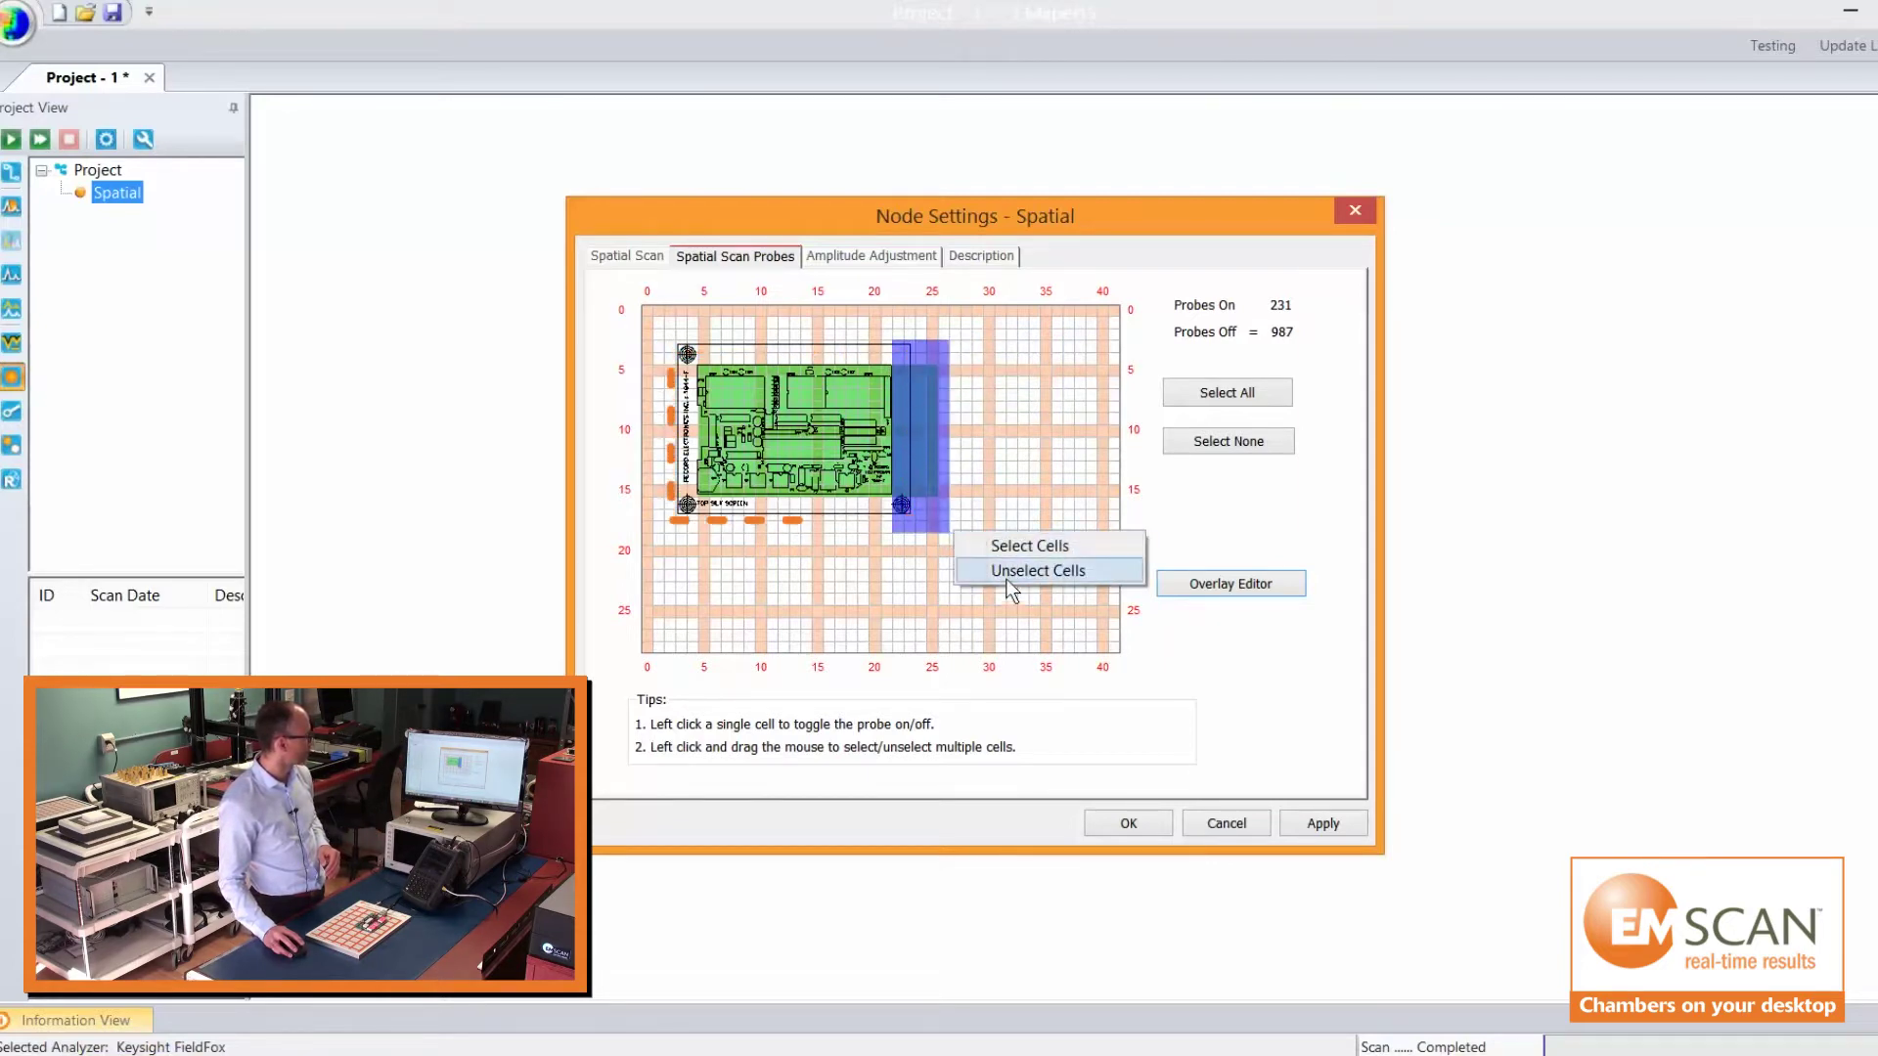
left_click(1008, 581)
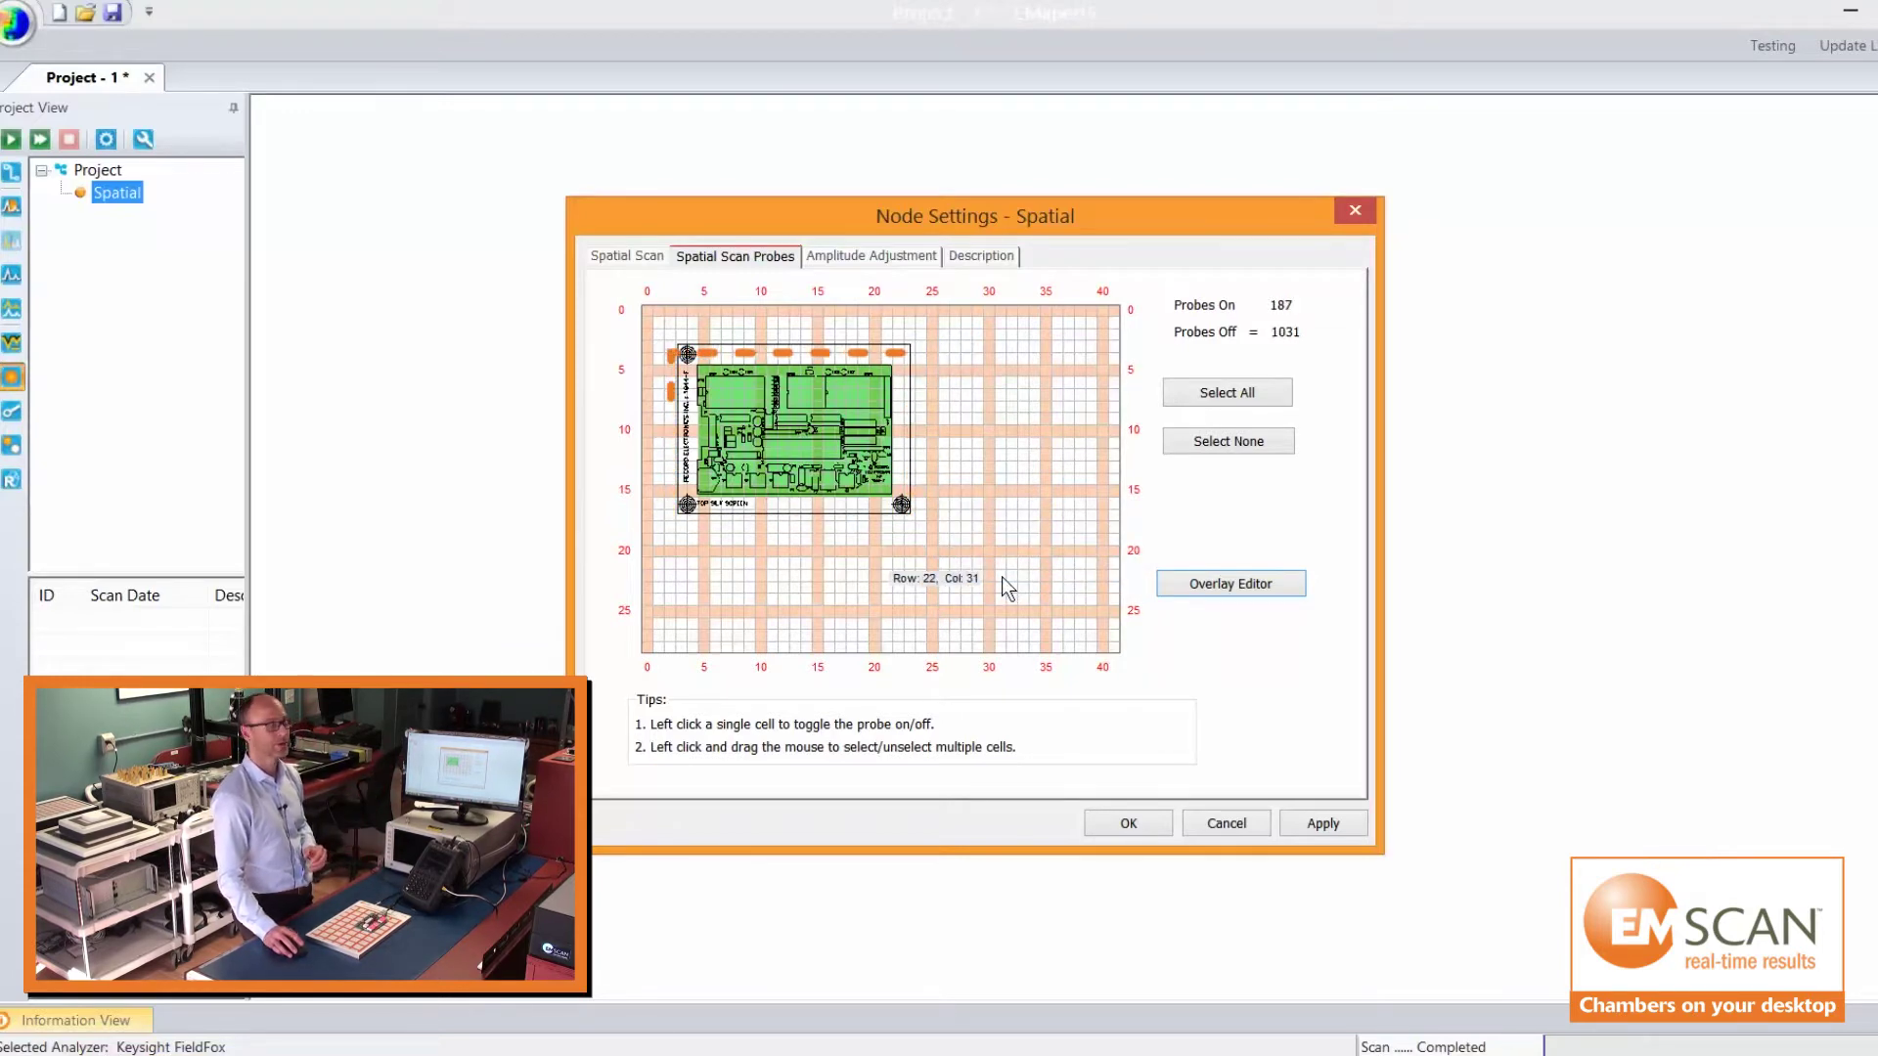
left_click(1129, 823)
Step: Run the spatial scan once and enlarge the Spatial View window to make the plot bigger
right_click(751, 416)
left_click(792, 432)
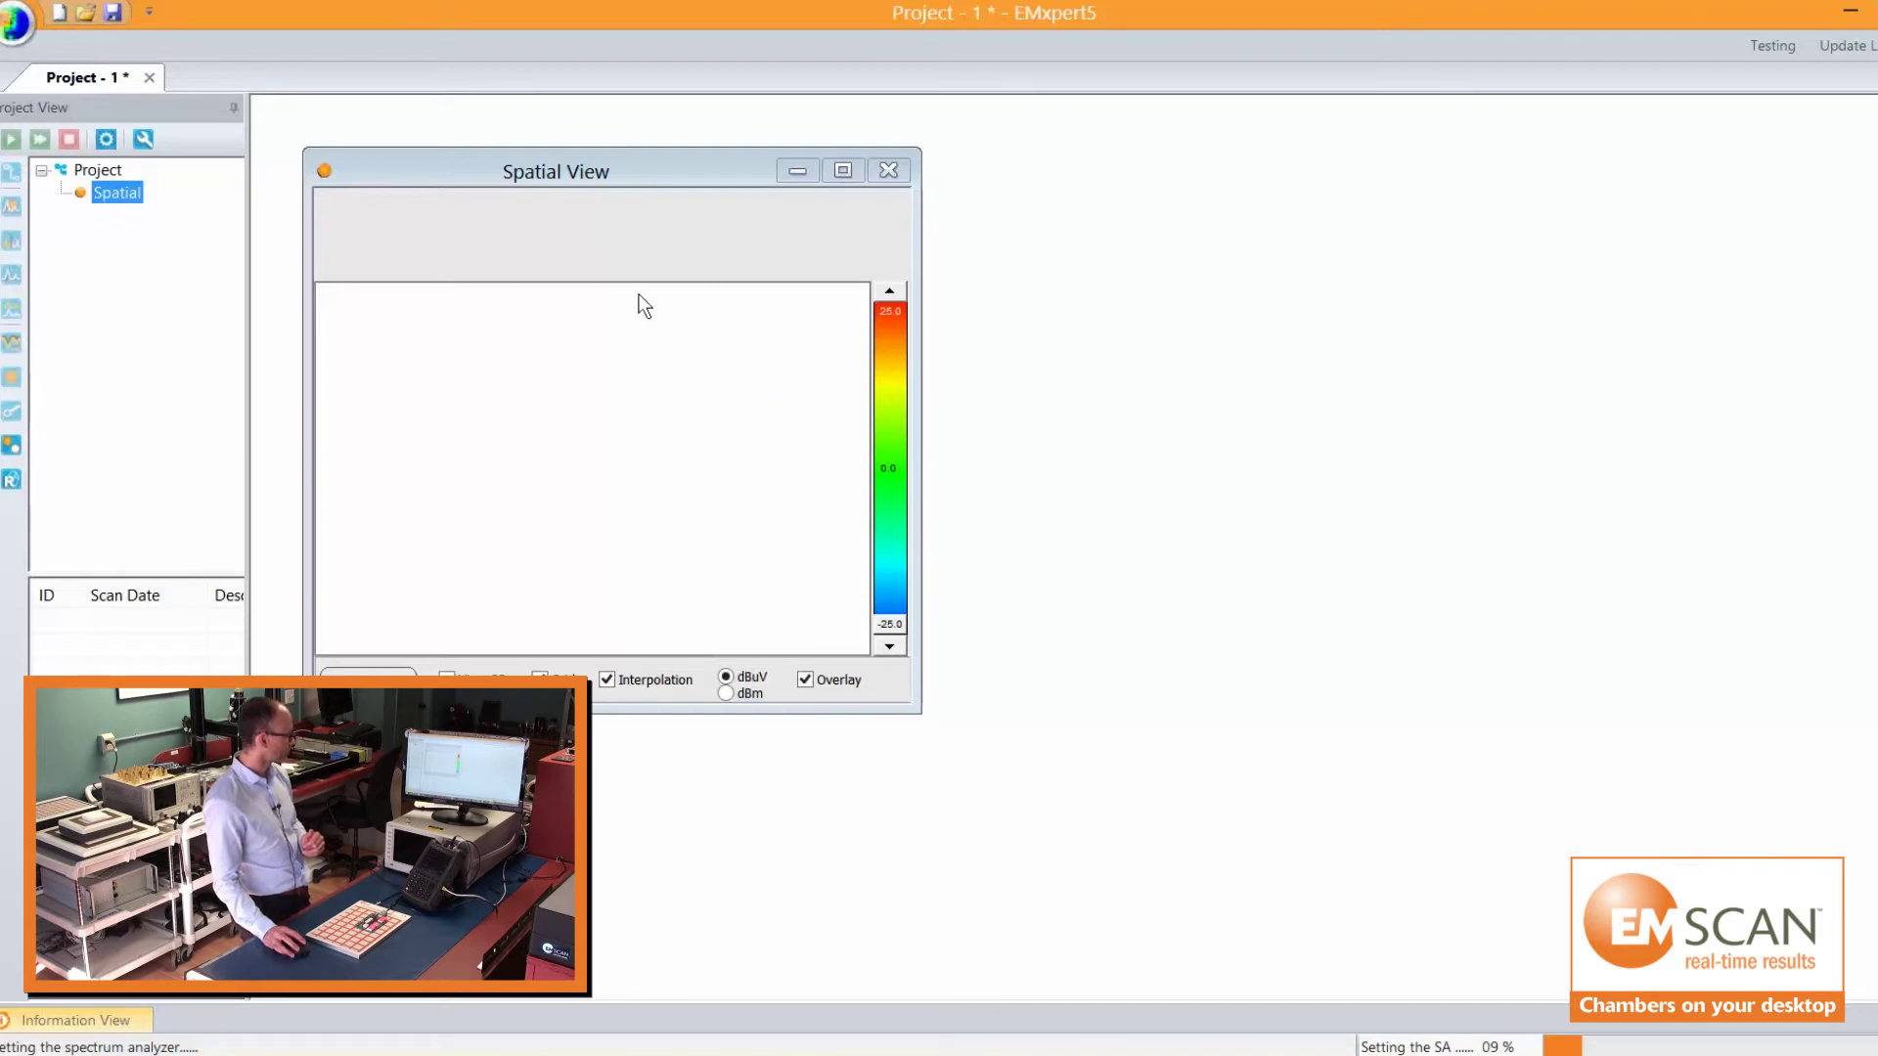
left_click_drag(625, 167, 632, 141)
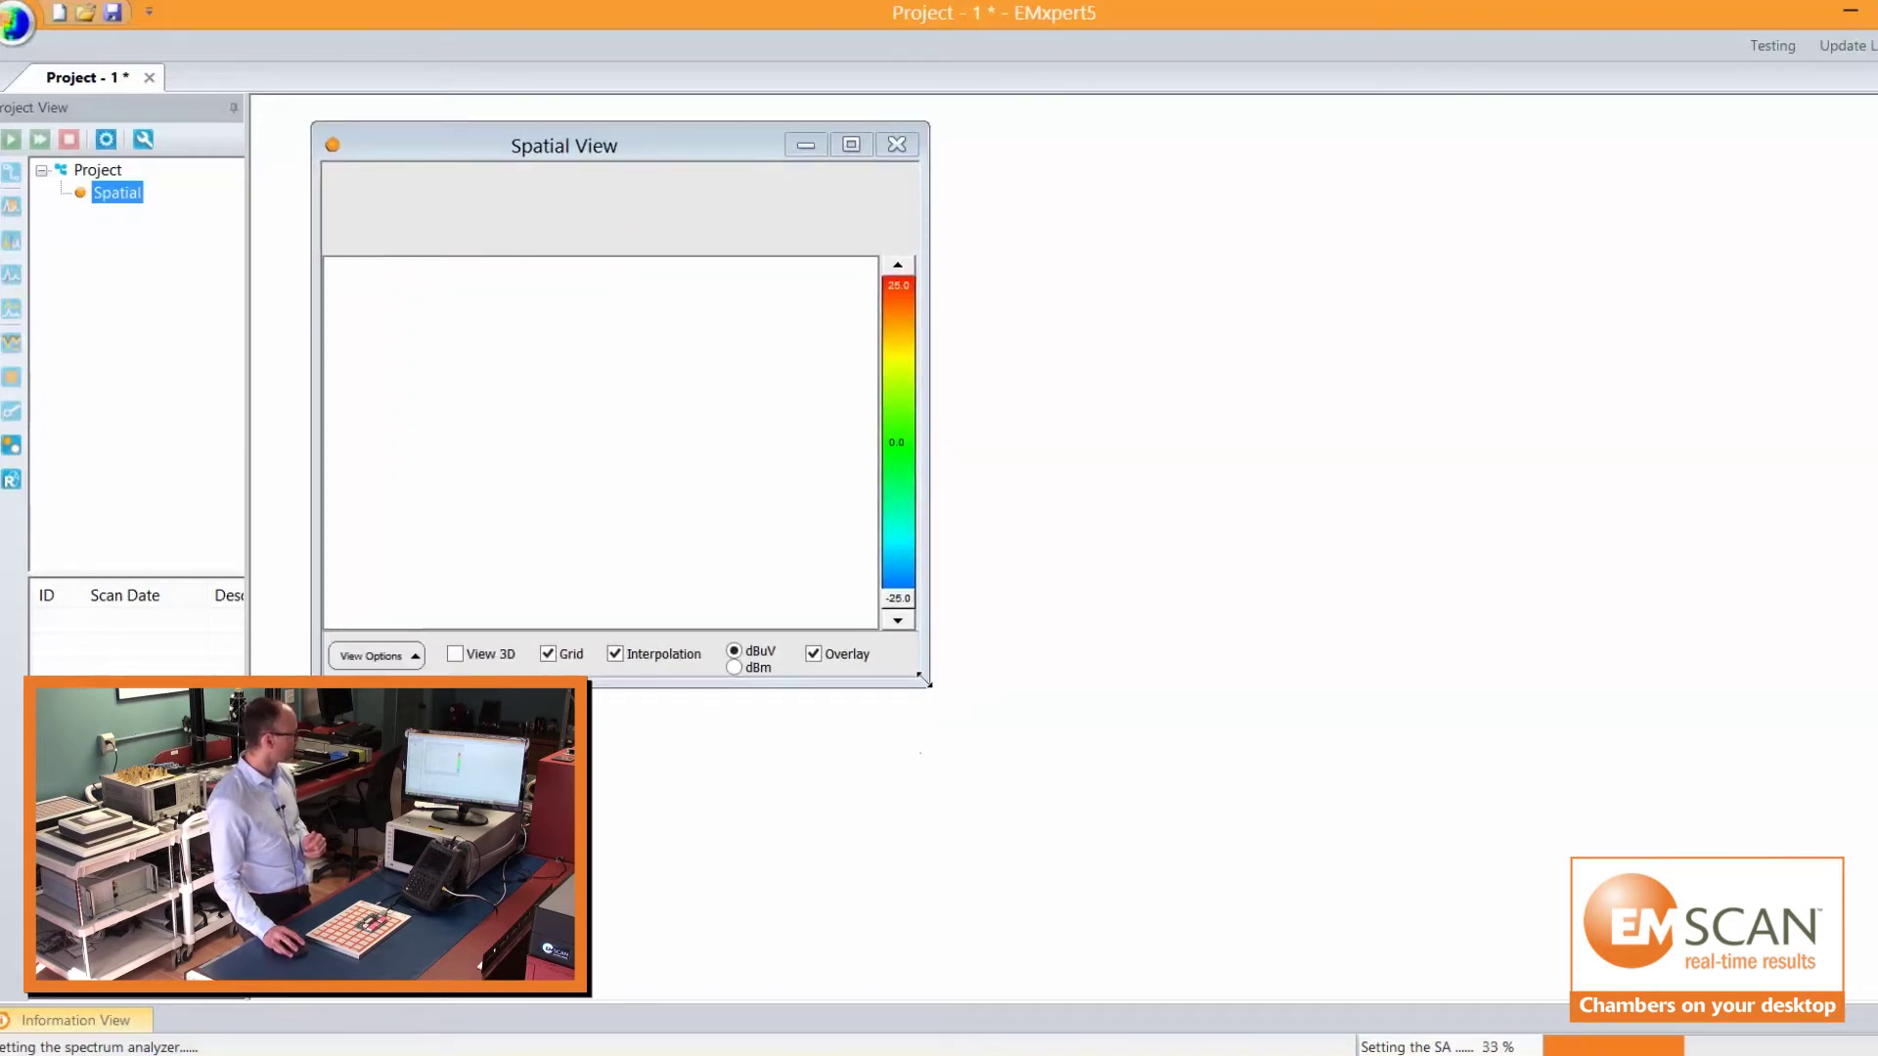
left_click_drag(925, 681, 1343, 923)
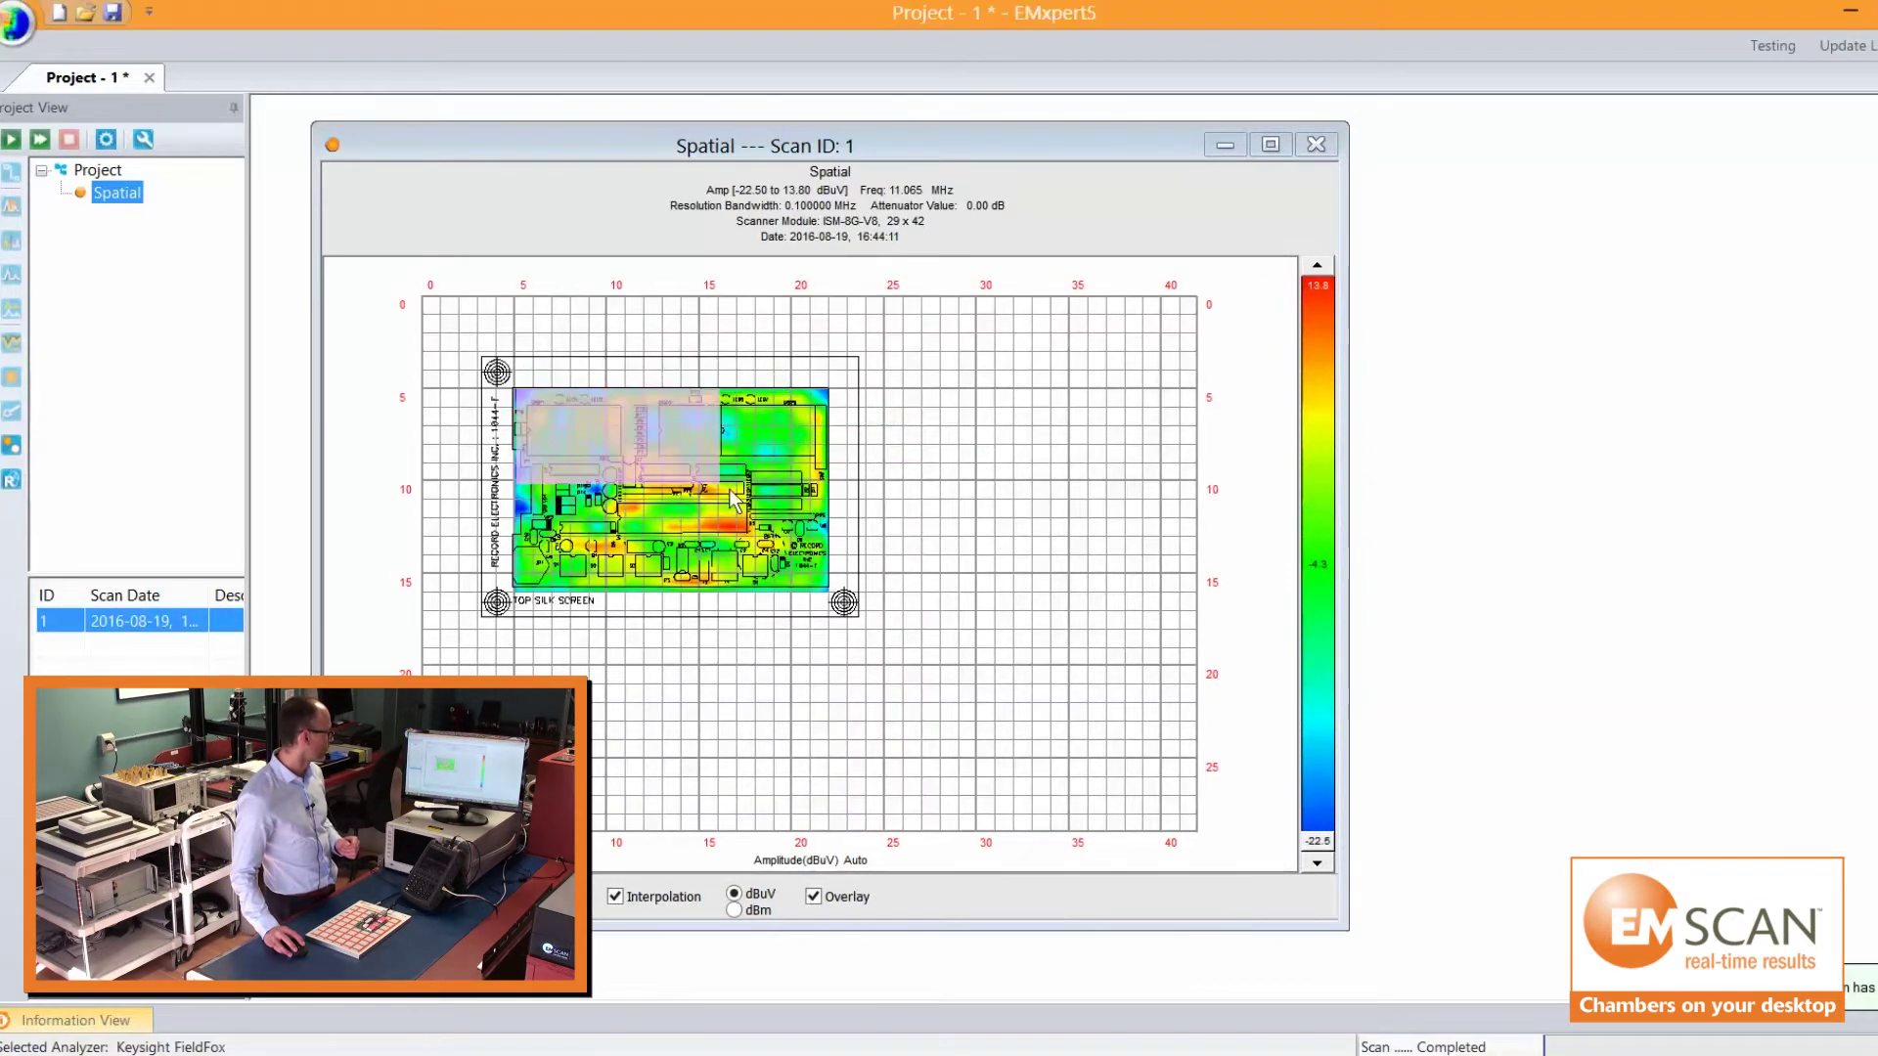
Step: Zoom the scan plot to the board without the grid and raise the color scale's lower threshold to about -2.9 dBuV
left_click_drag(827, 597, 828, 596)
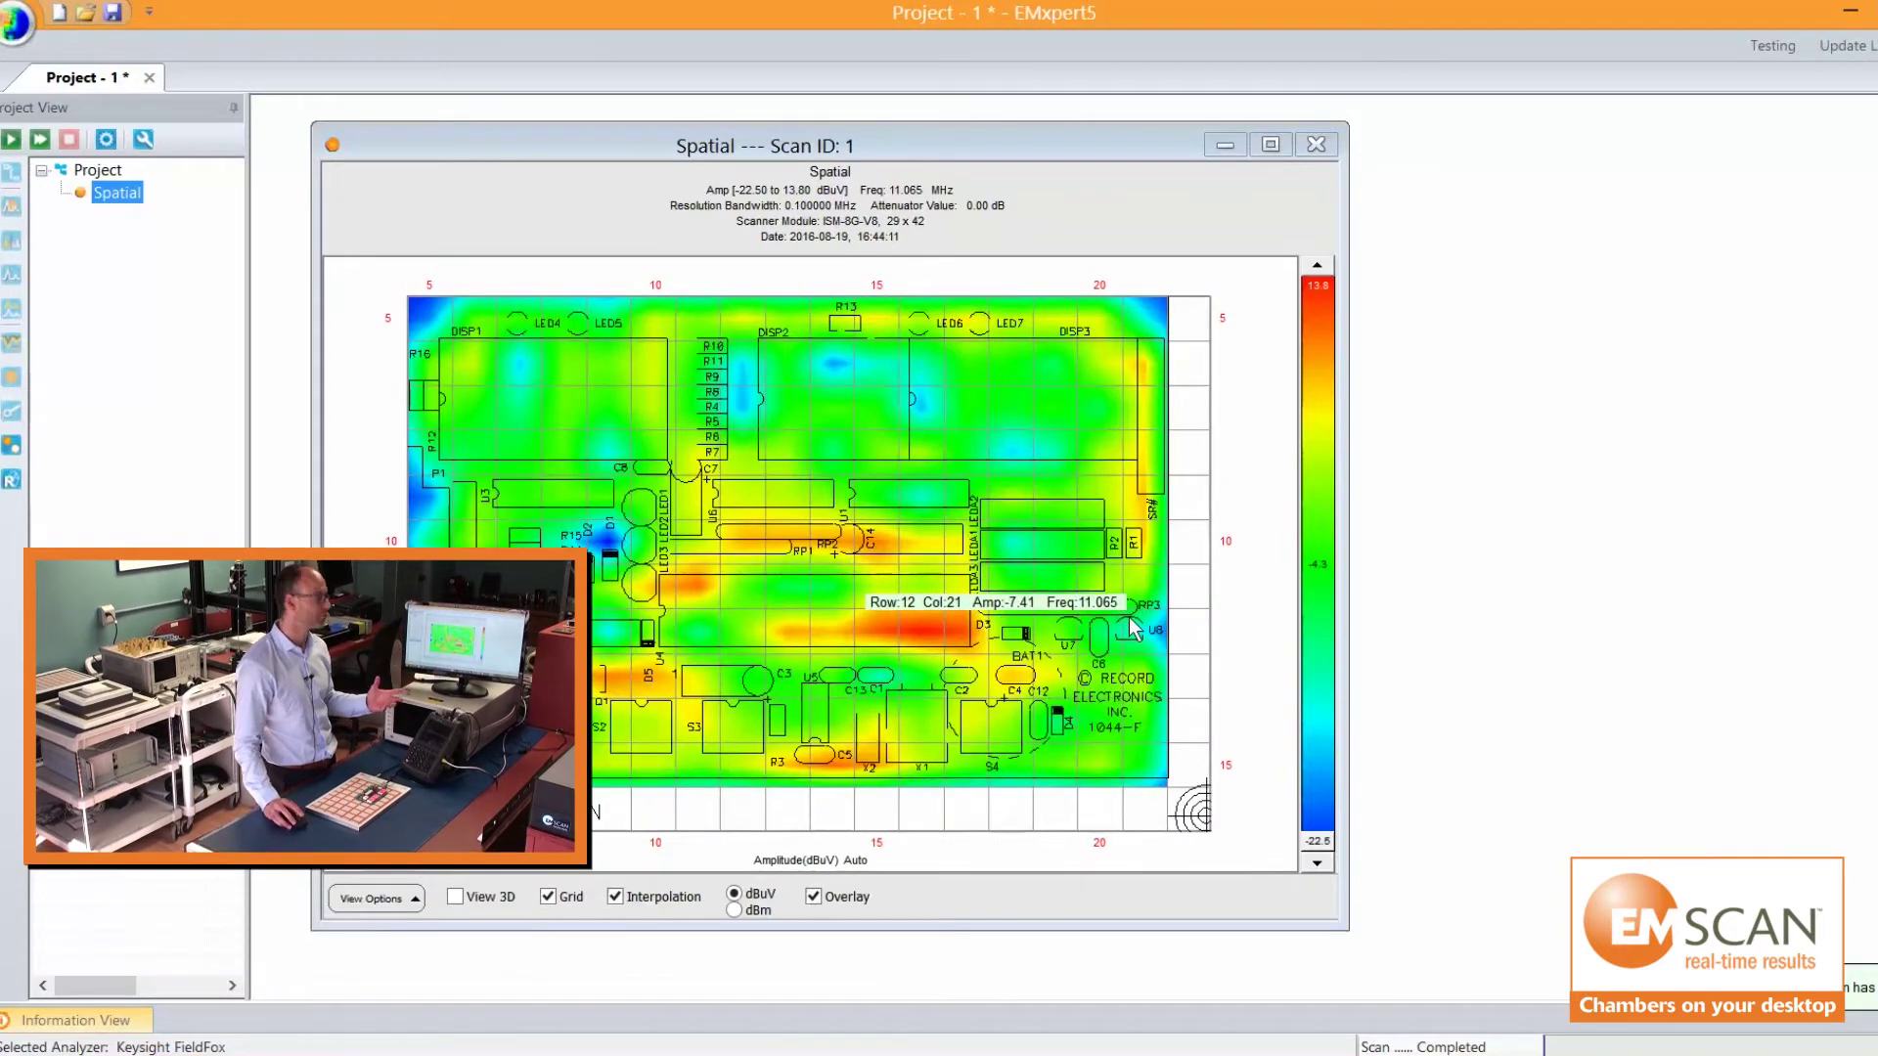
left_click(567, 900)
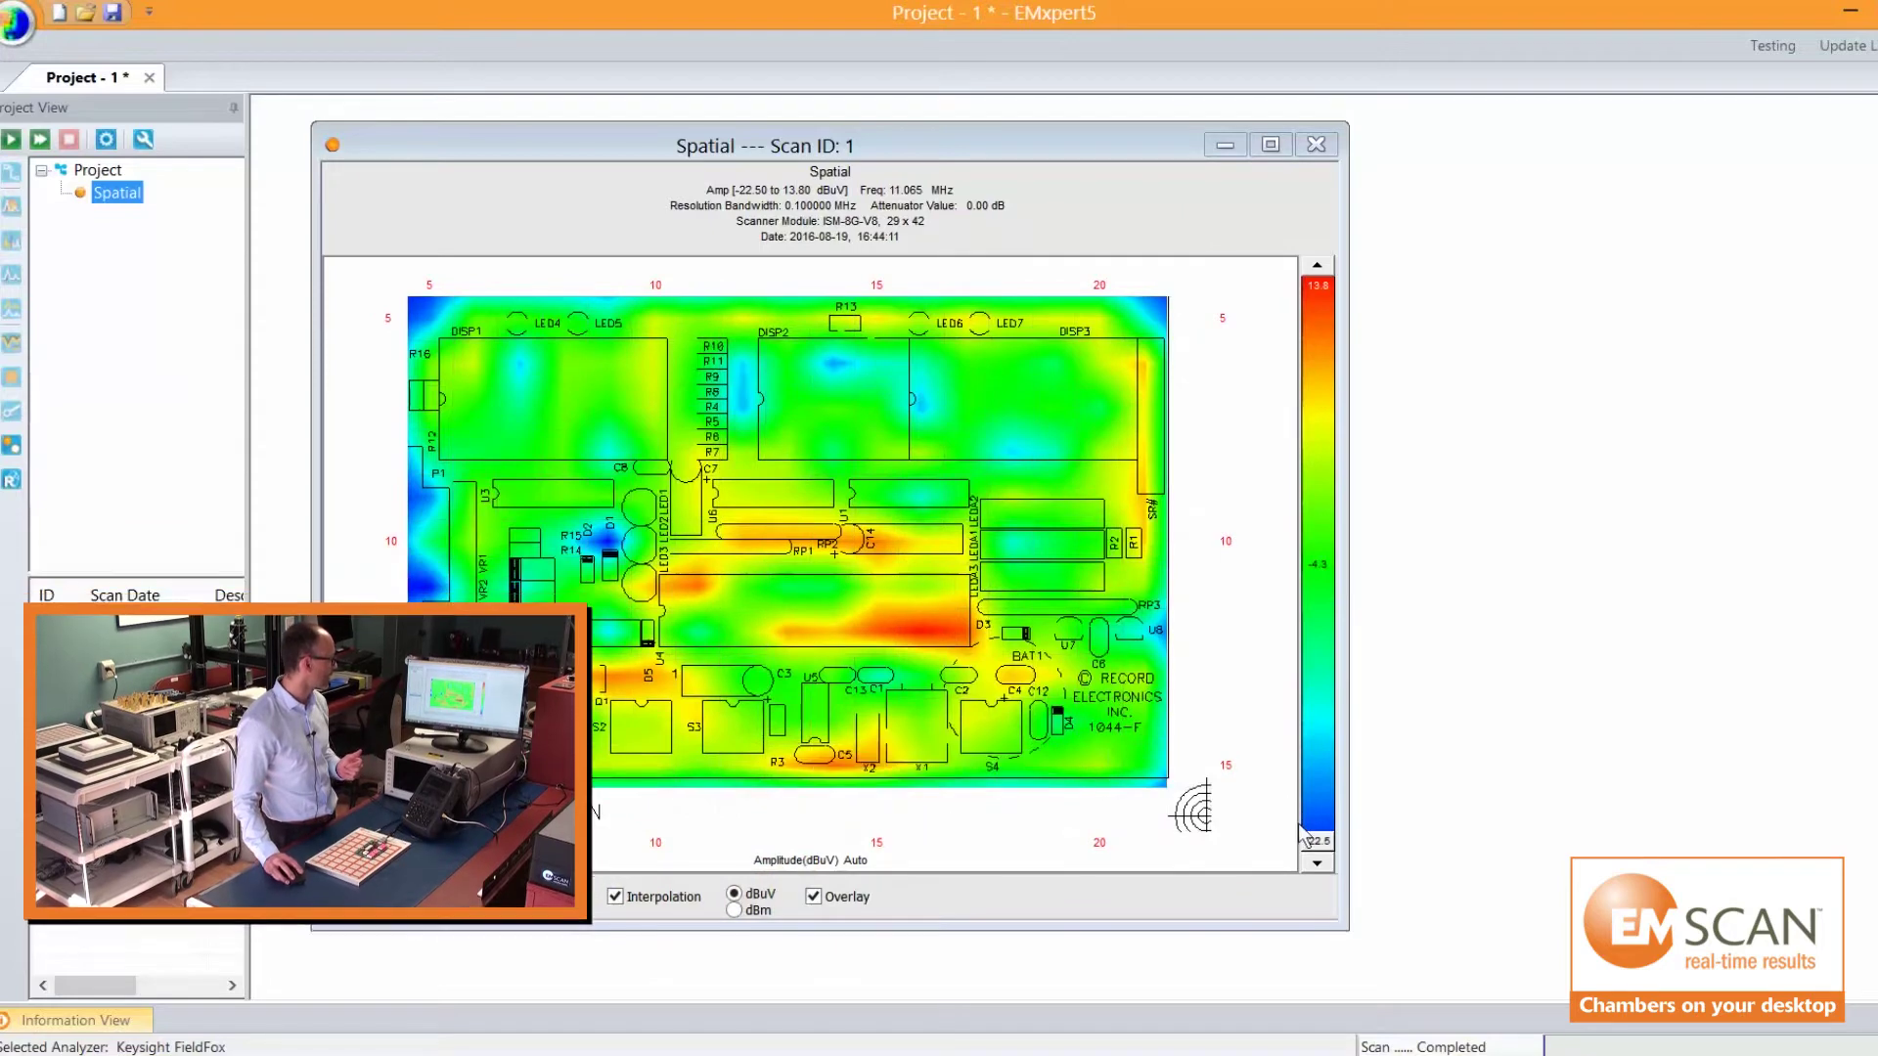
left_click_drag(1315, 839, 1296, 555)
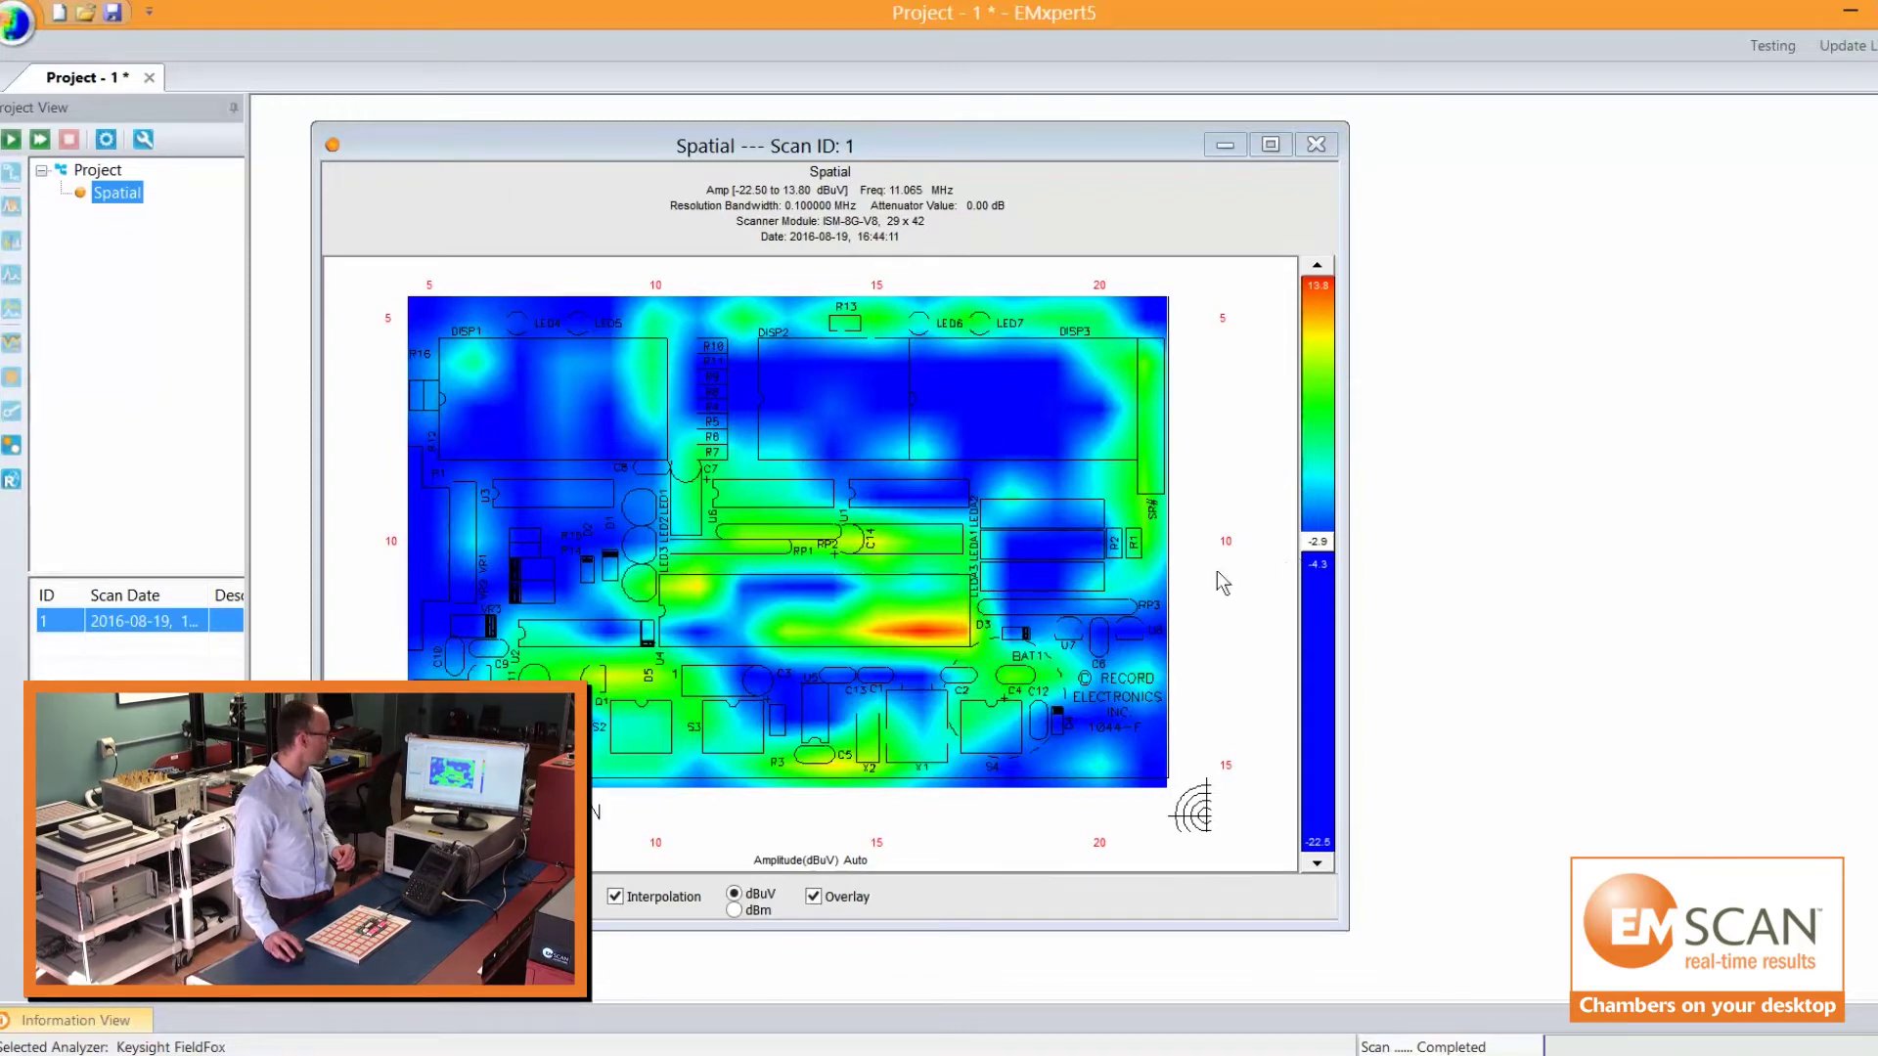
mouse_move(1096, 538)
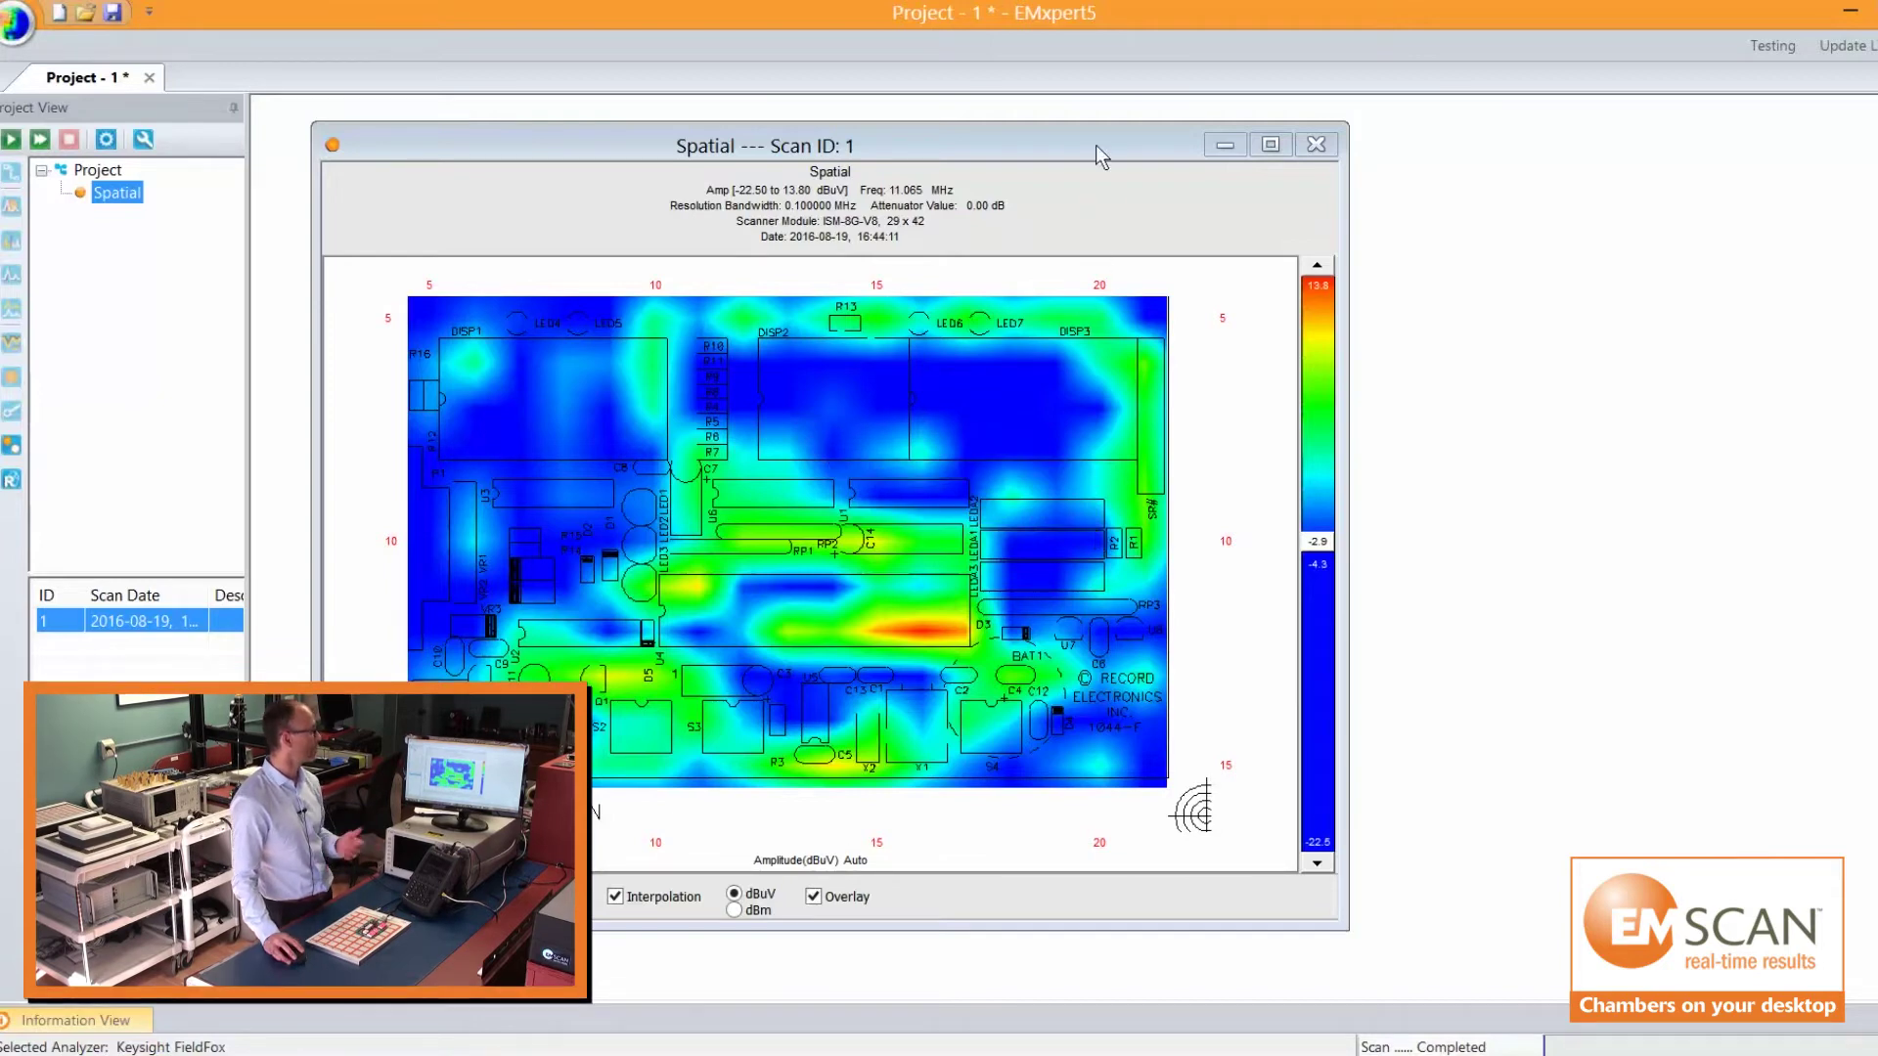
mouse_move(1068, 301)
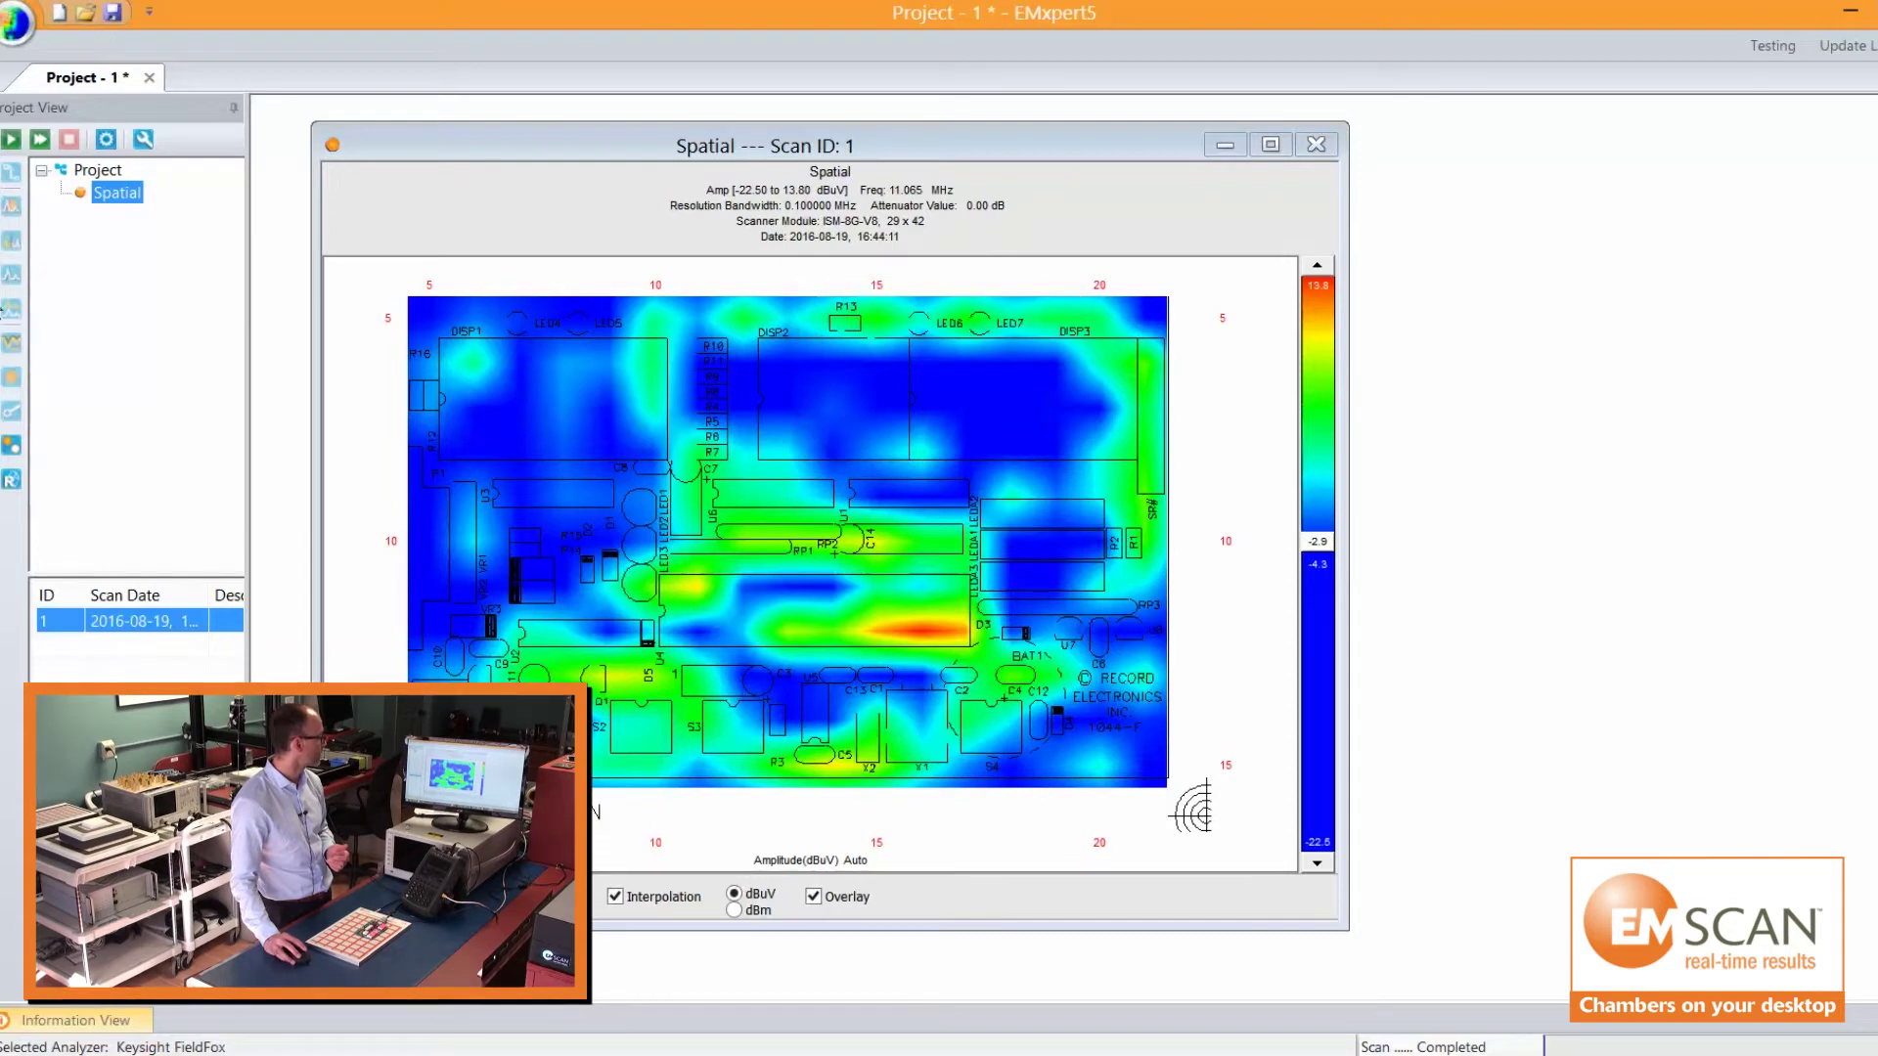
Step: Open the scan data description's overlay editor and import Taximeter_New.jpg as a new PCB overlay
right_click(469, 203)
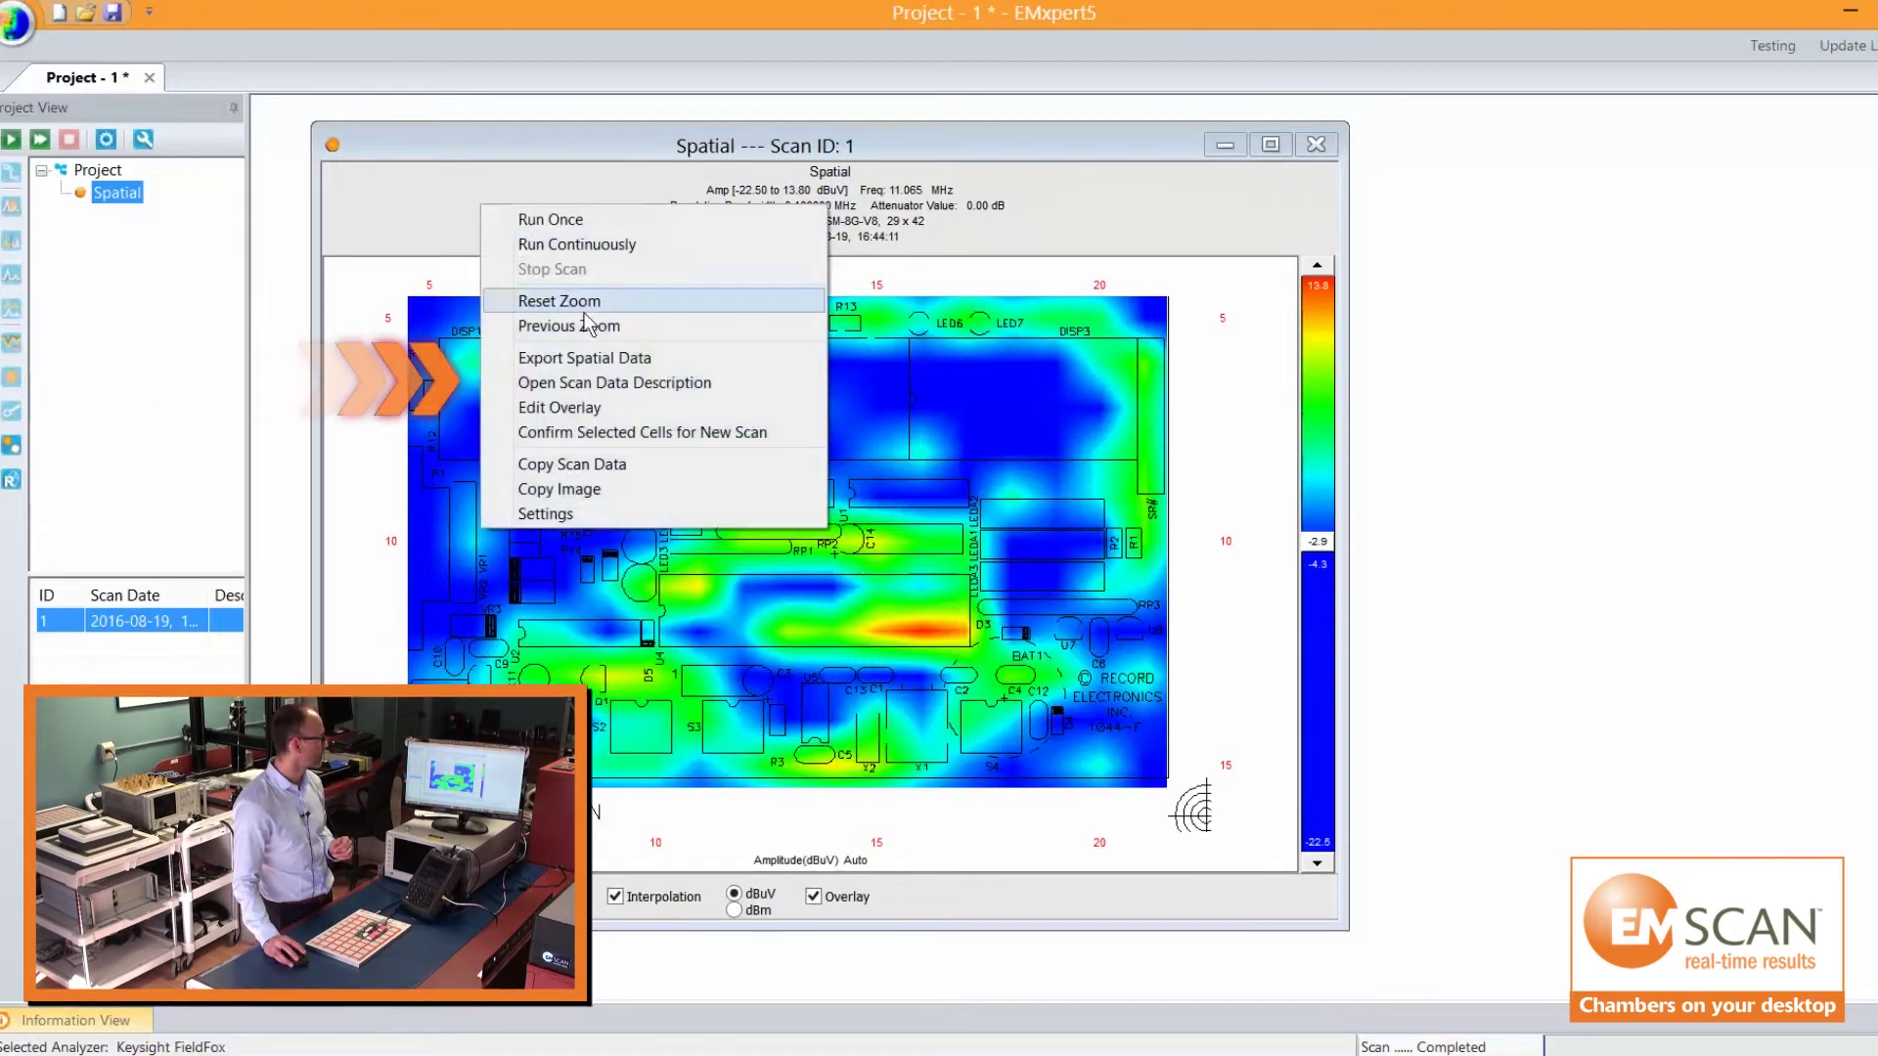
left_click(614, 385)
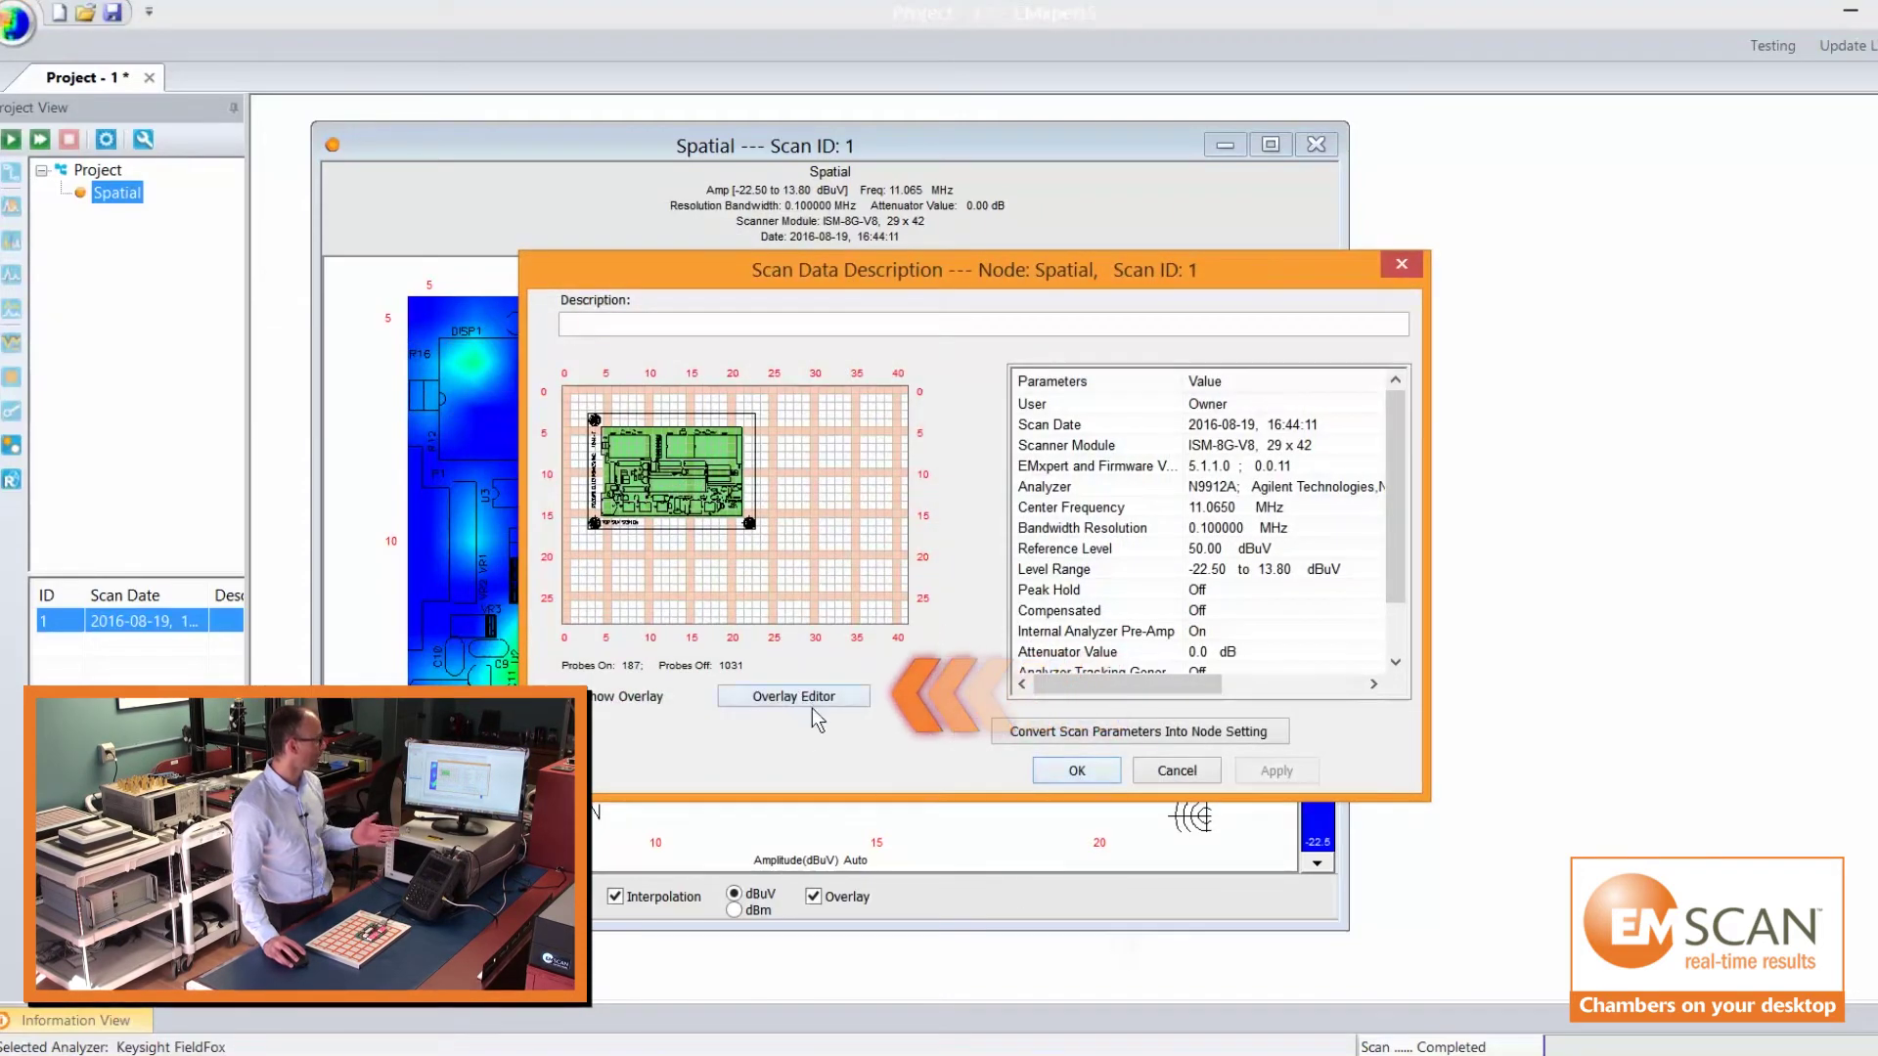
left_click(812, 701)
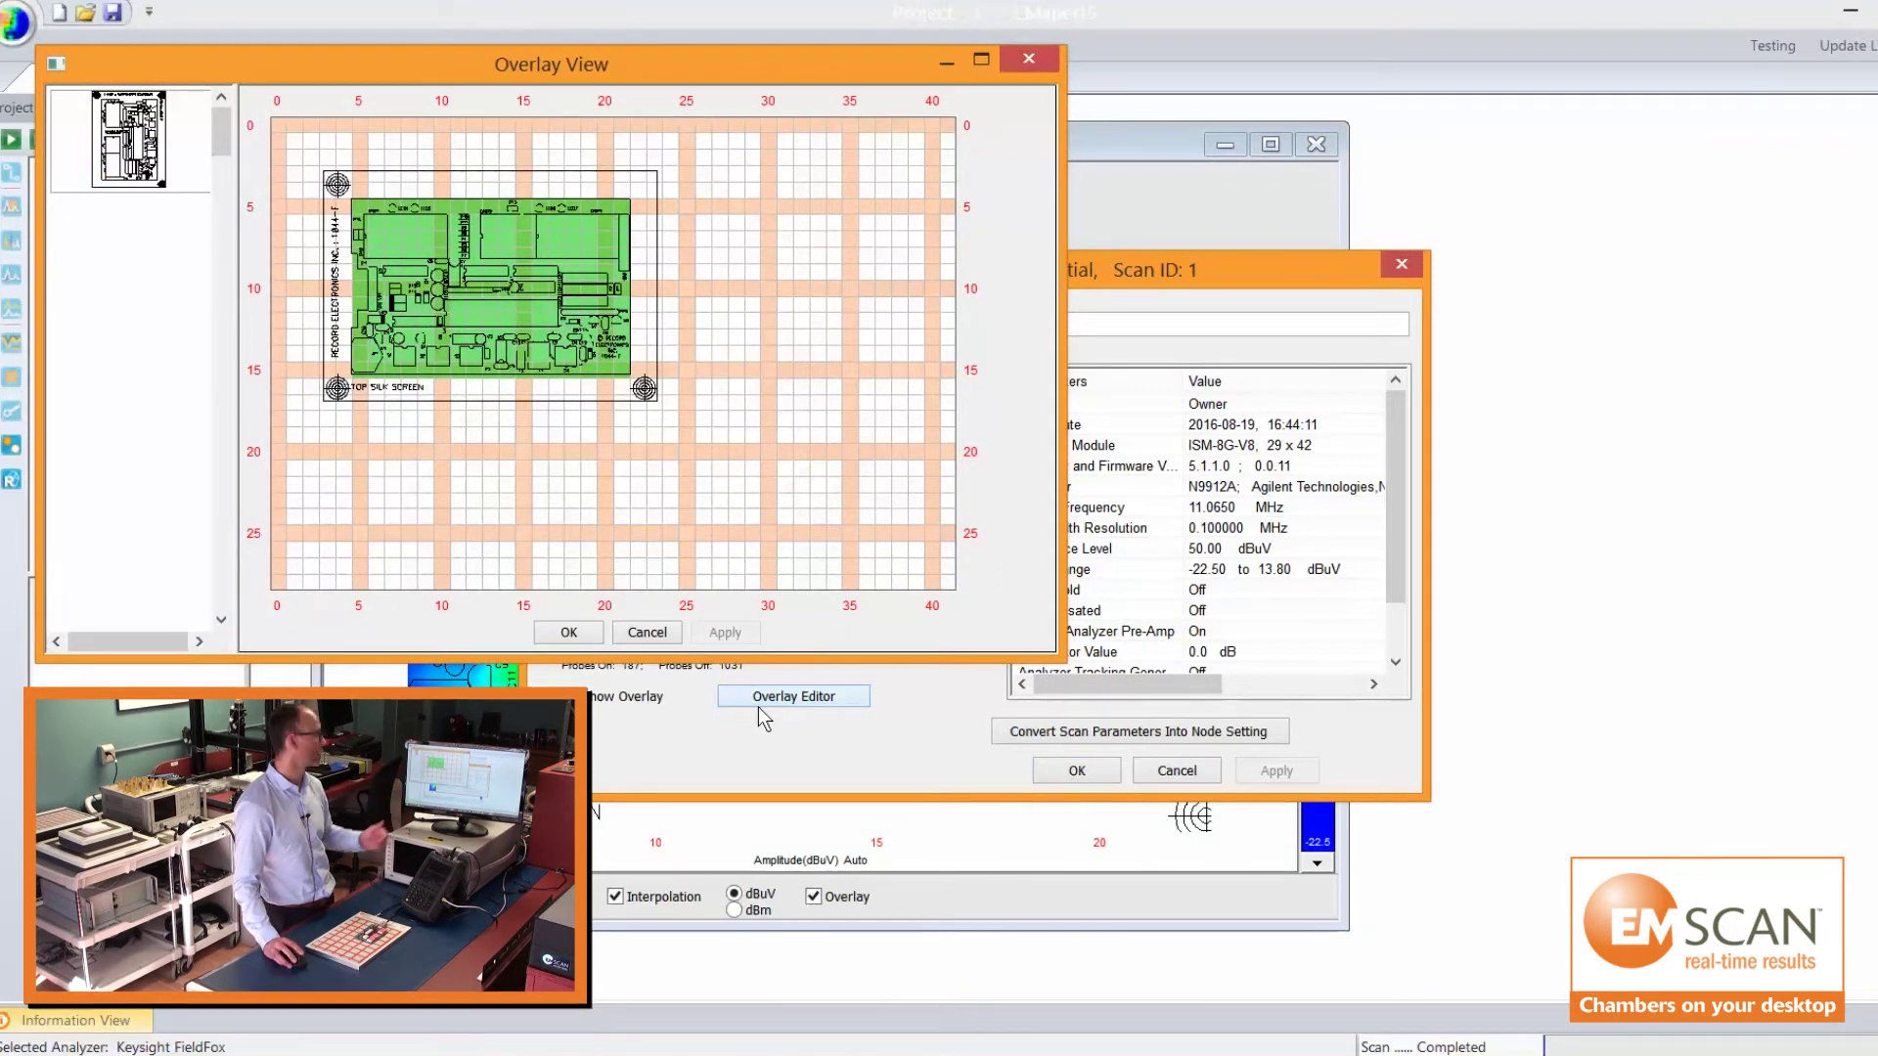
right_click(457, 145)
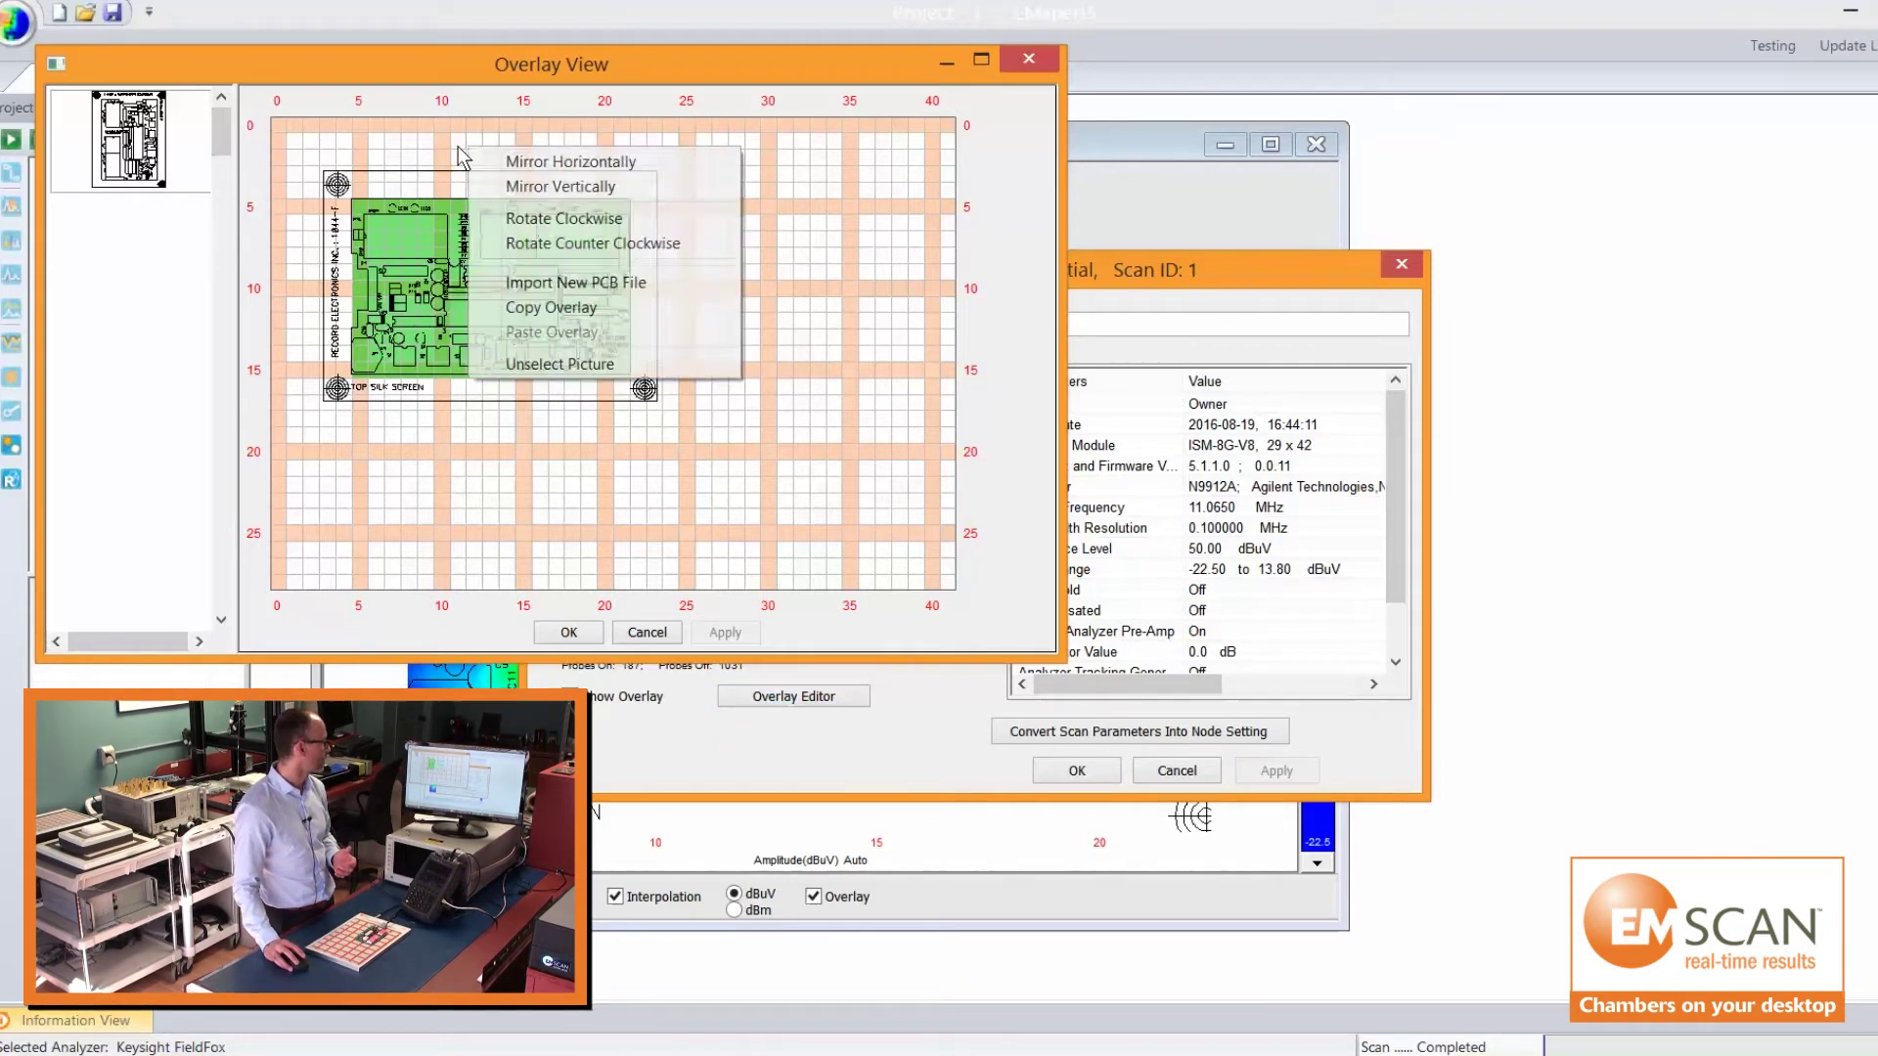
left_click(547, 283)
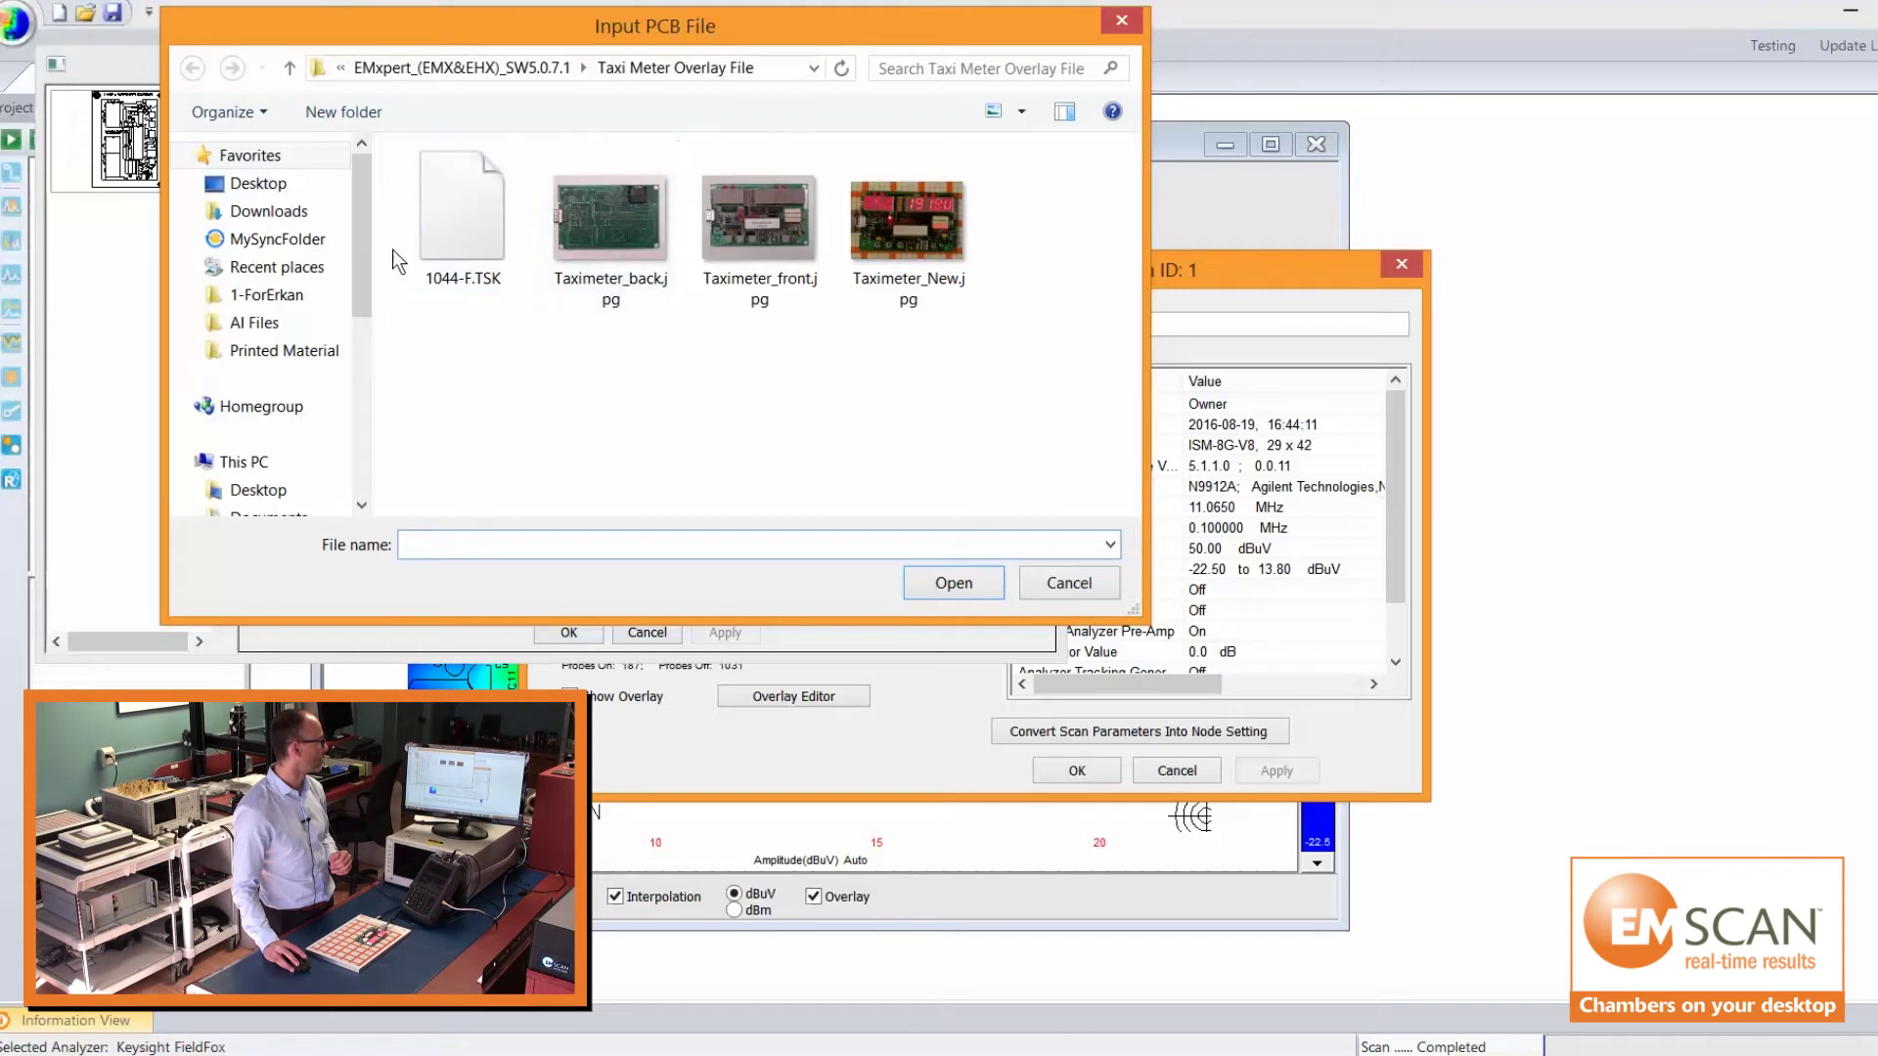
left_click(900, 250)
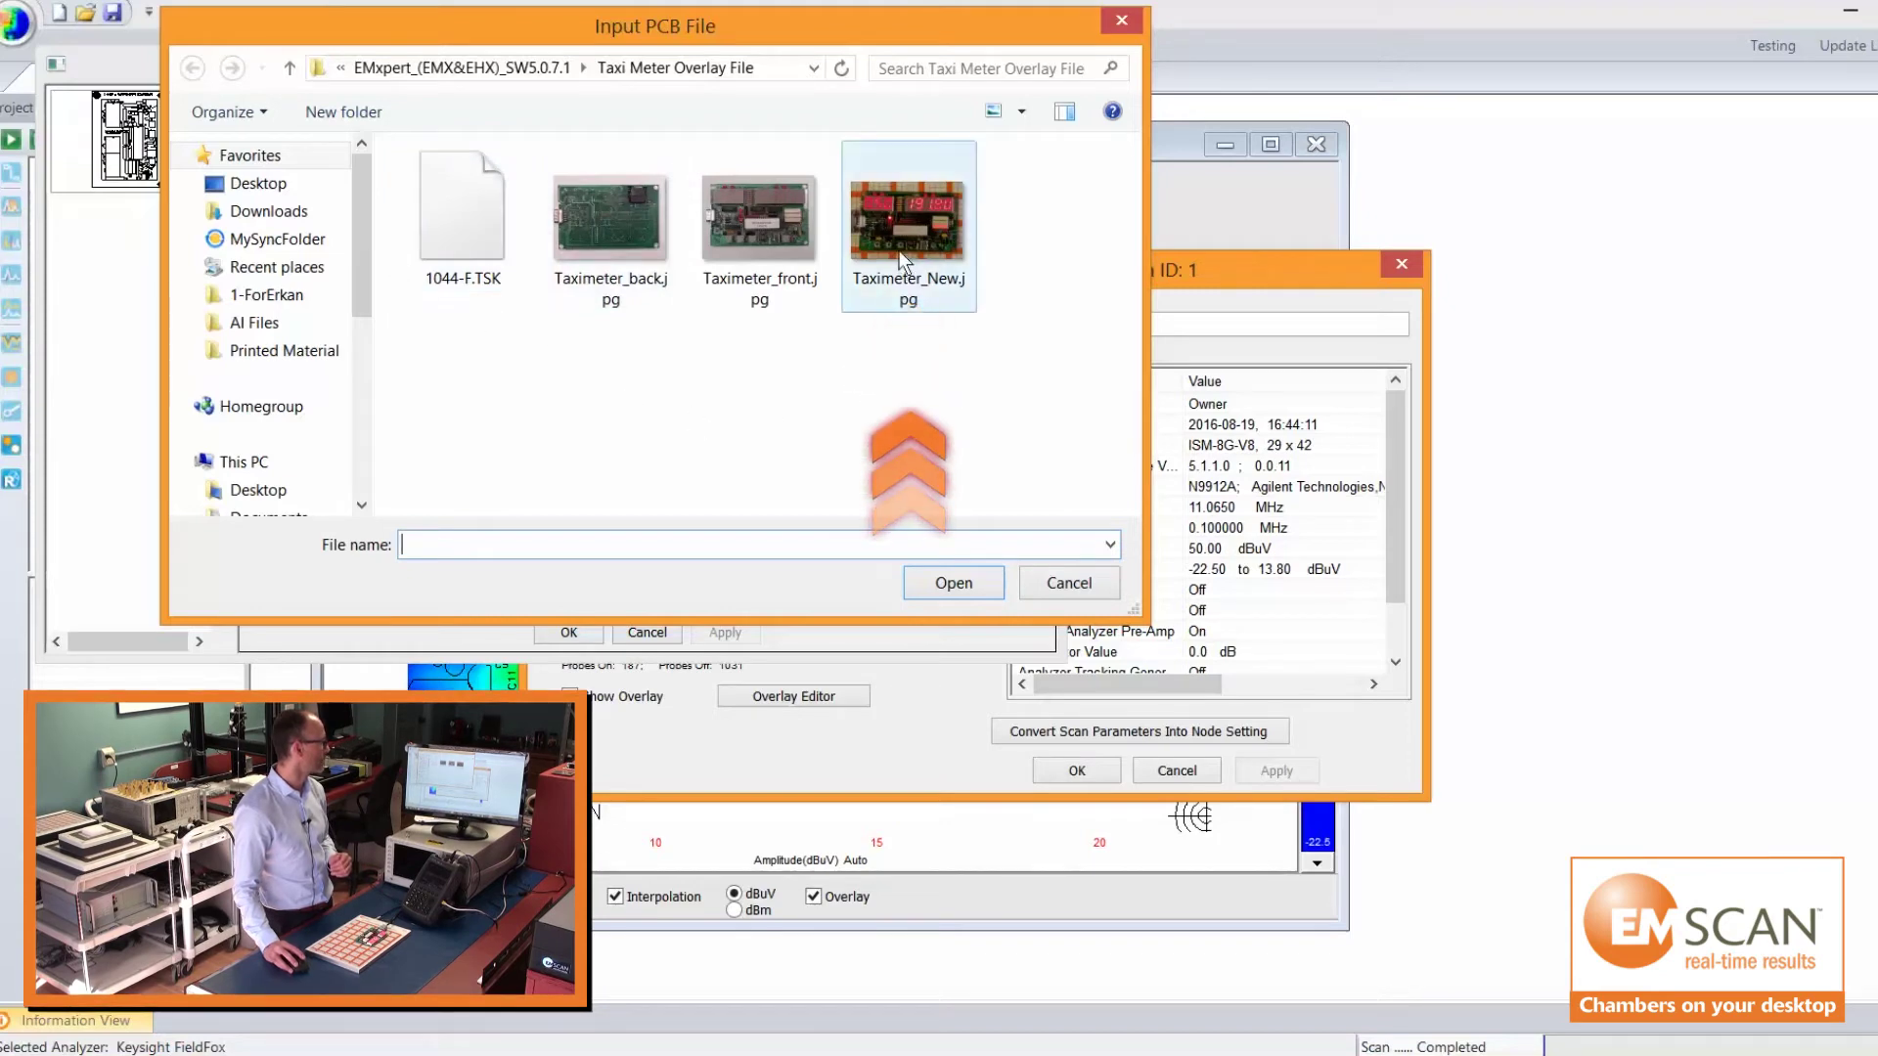
left_click(959, 582)
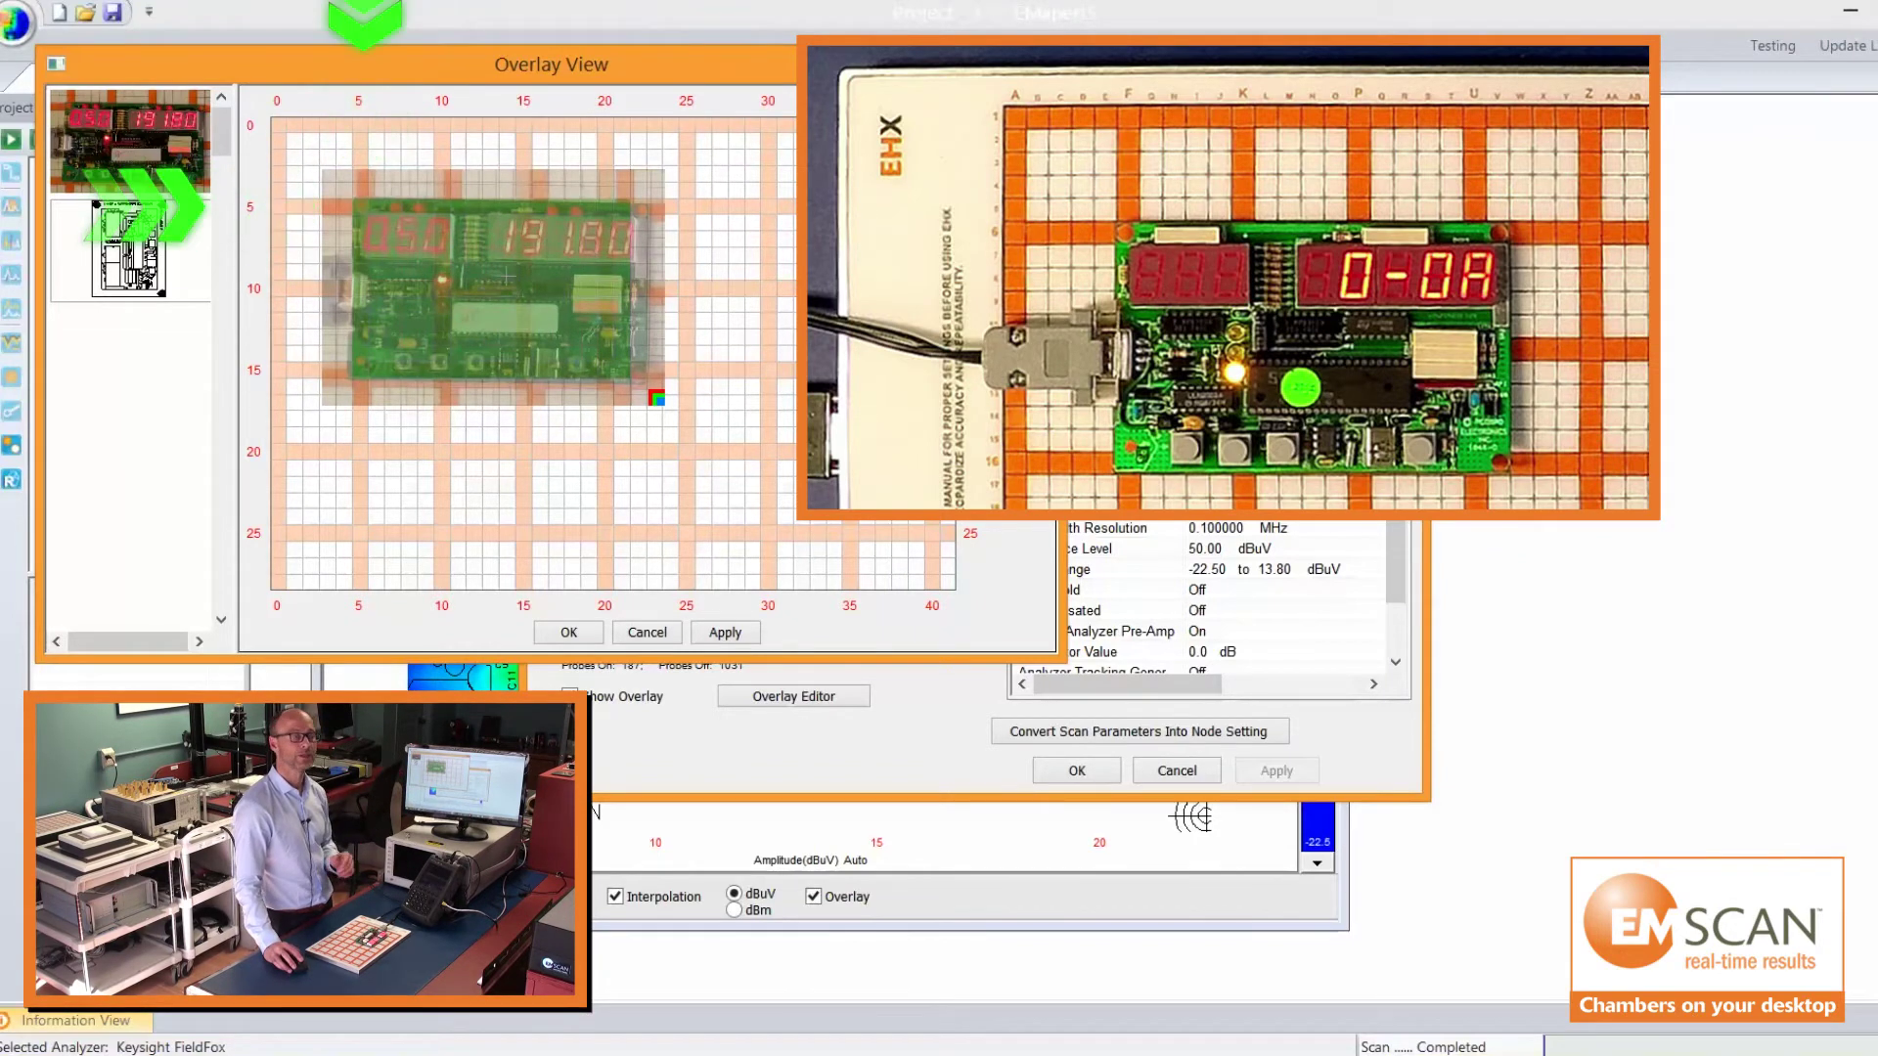
Step: Resize the board photo to fit the scanned probe area, ending near row 16, column 22, and accept the overlay and scan description
left_click_drag(665, 401, 738, 418)
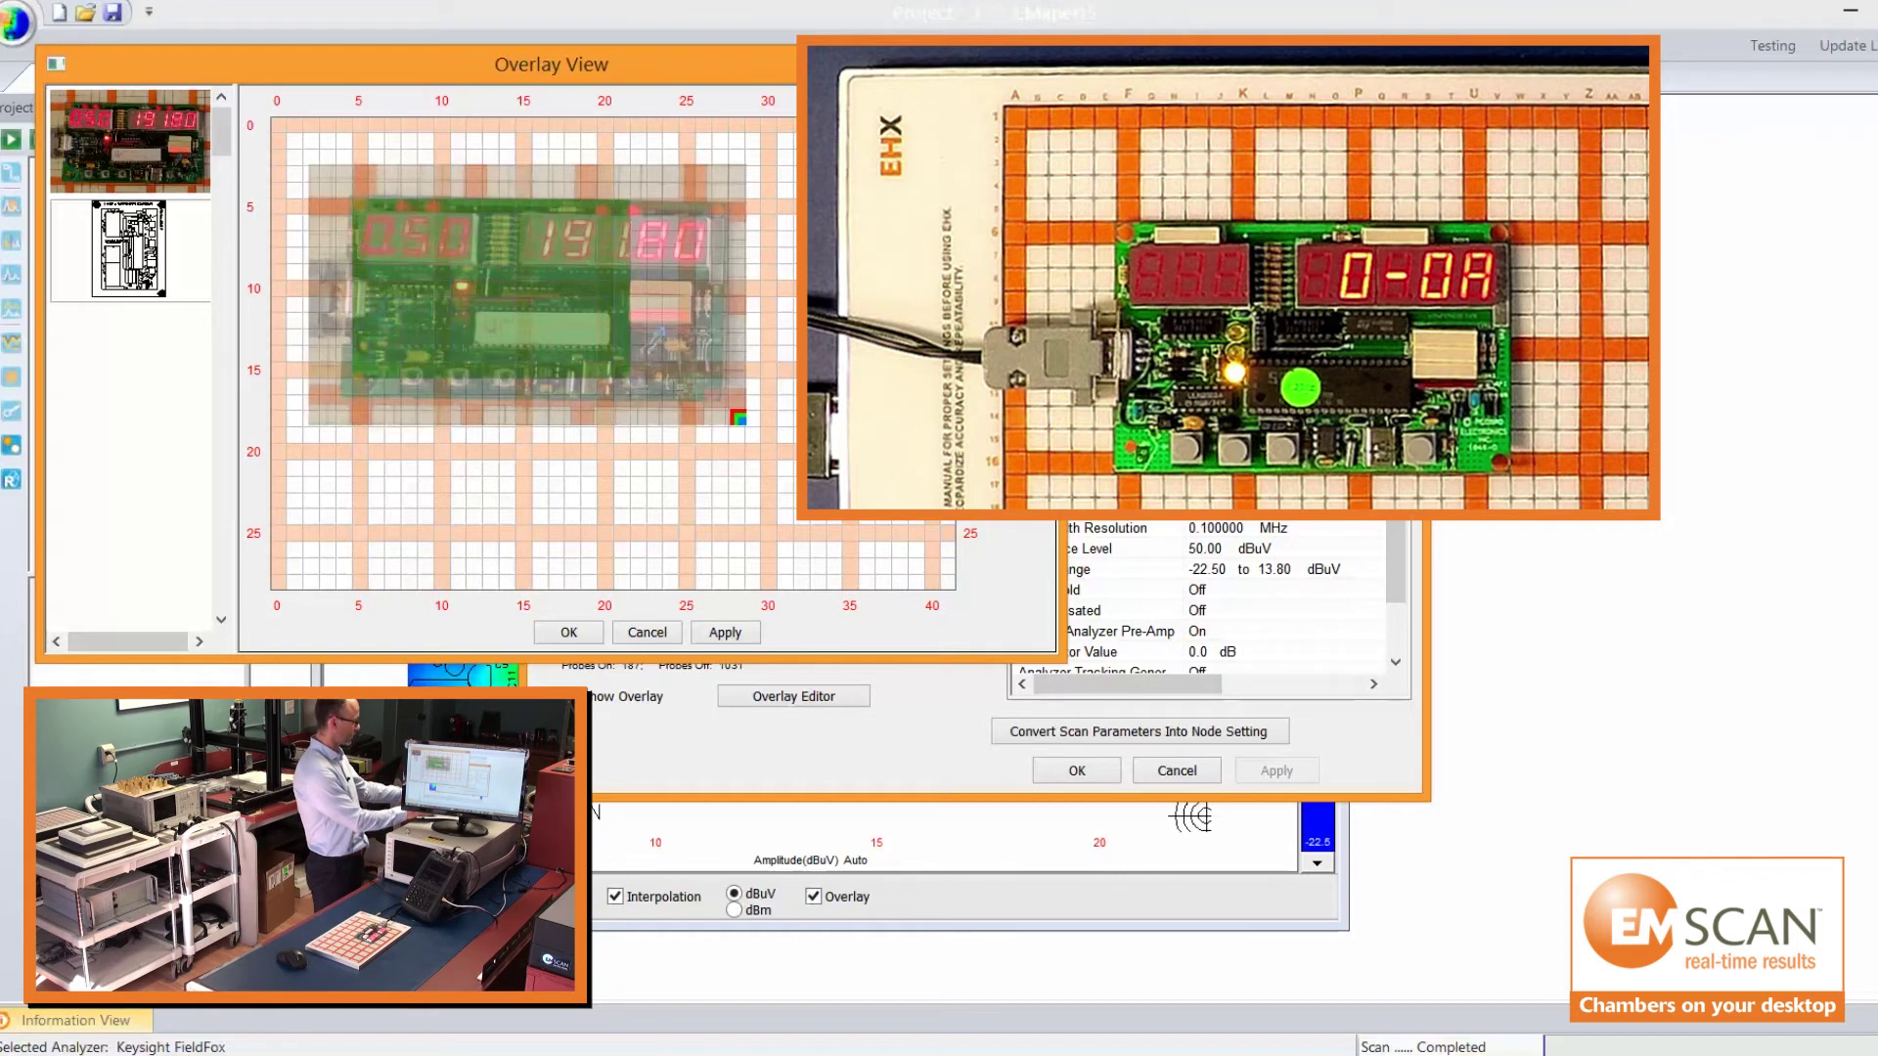
left_click_drag(736, 417, 728, 419)
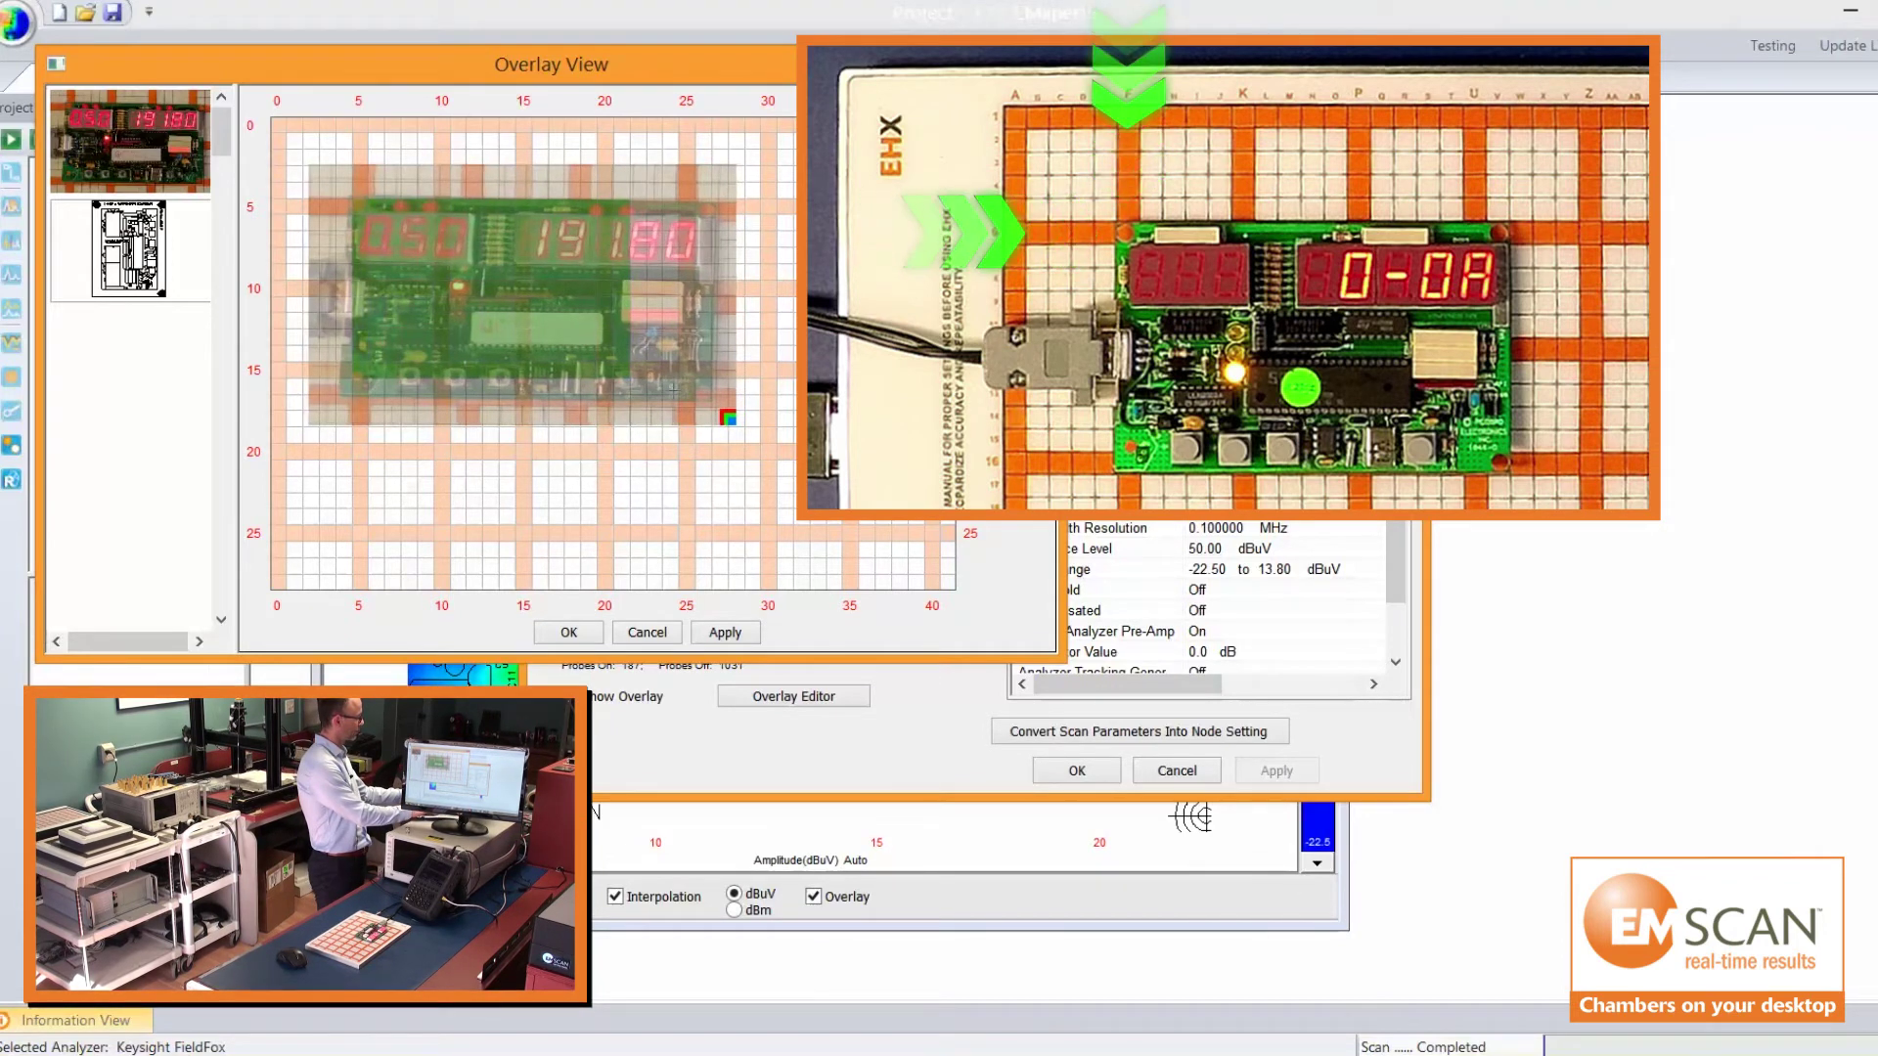
mouse_move(727, 419)
left_mouse_down()
mouse_move(626, 418)
mouse_move(632, 402)
left_mouse_up()
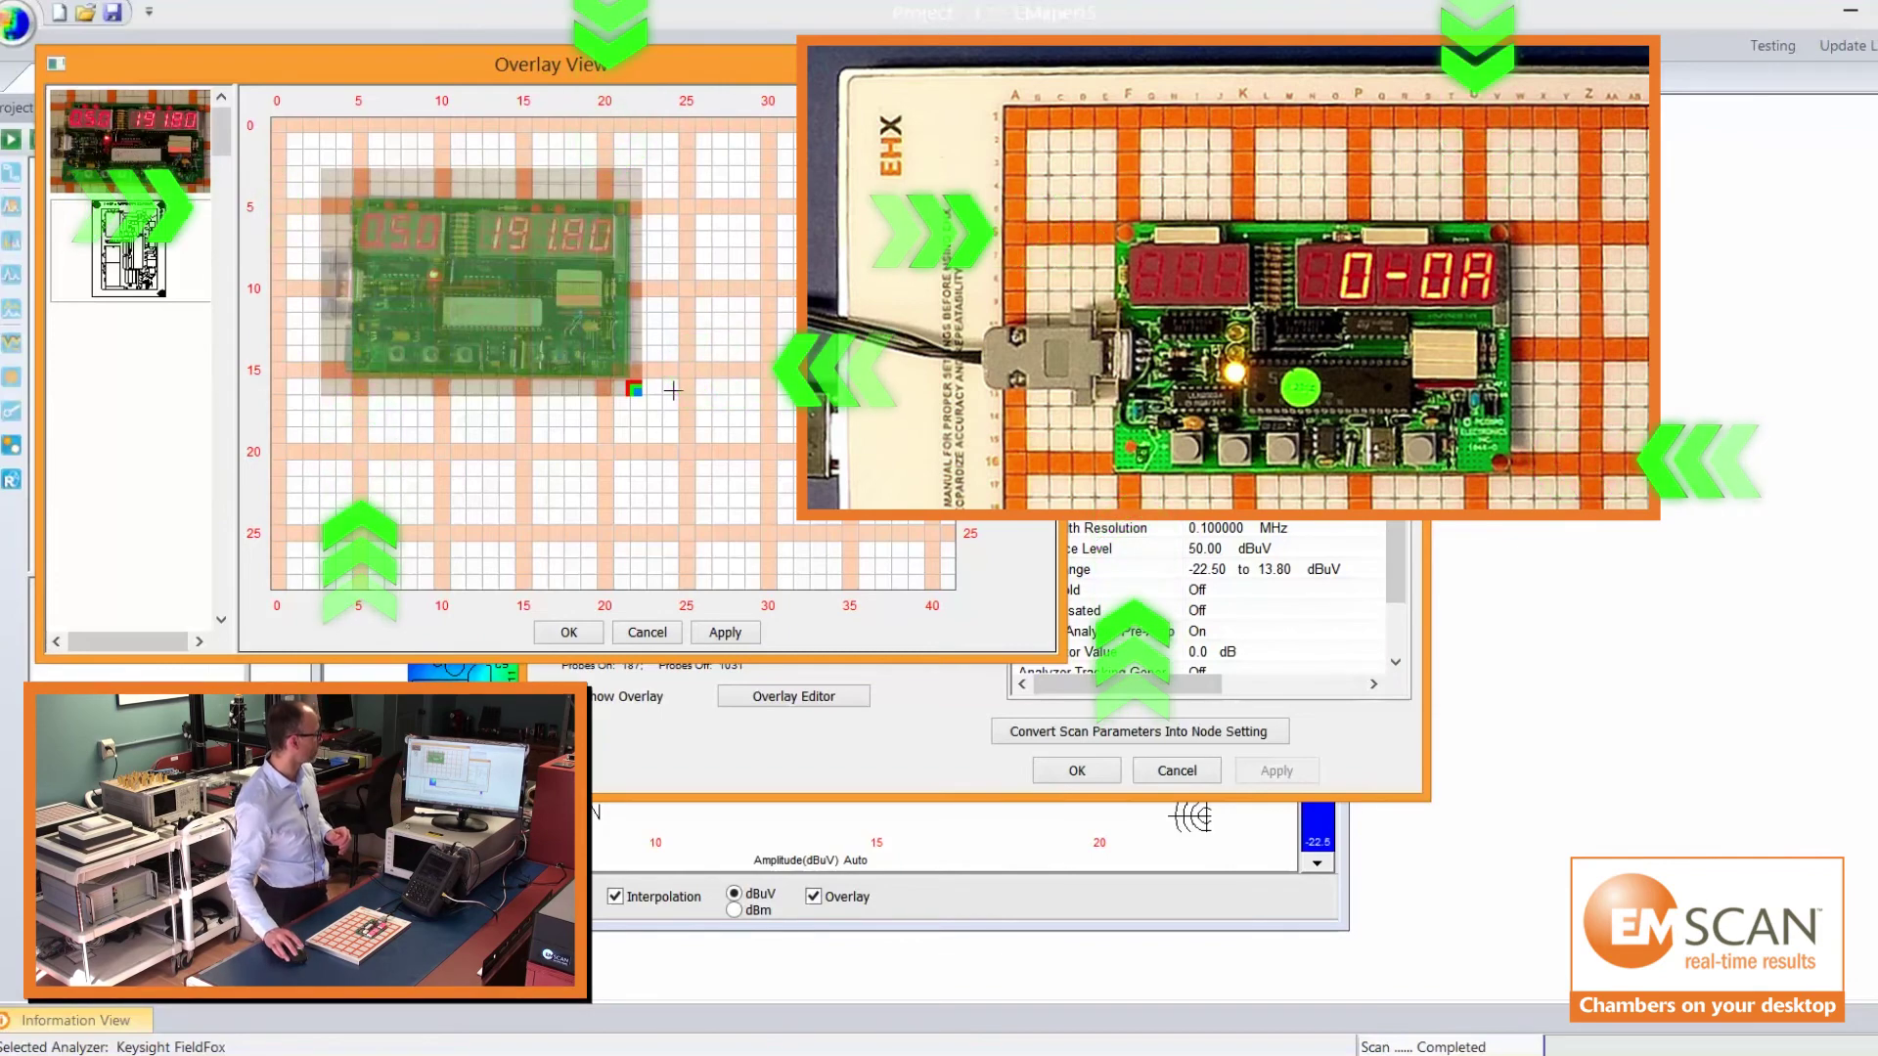
left_click(577, 636)
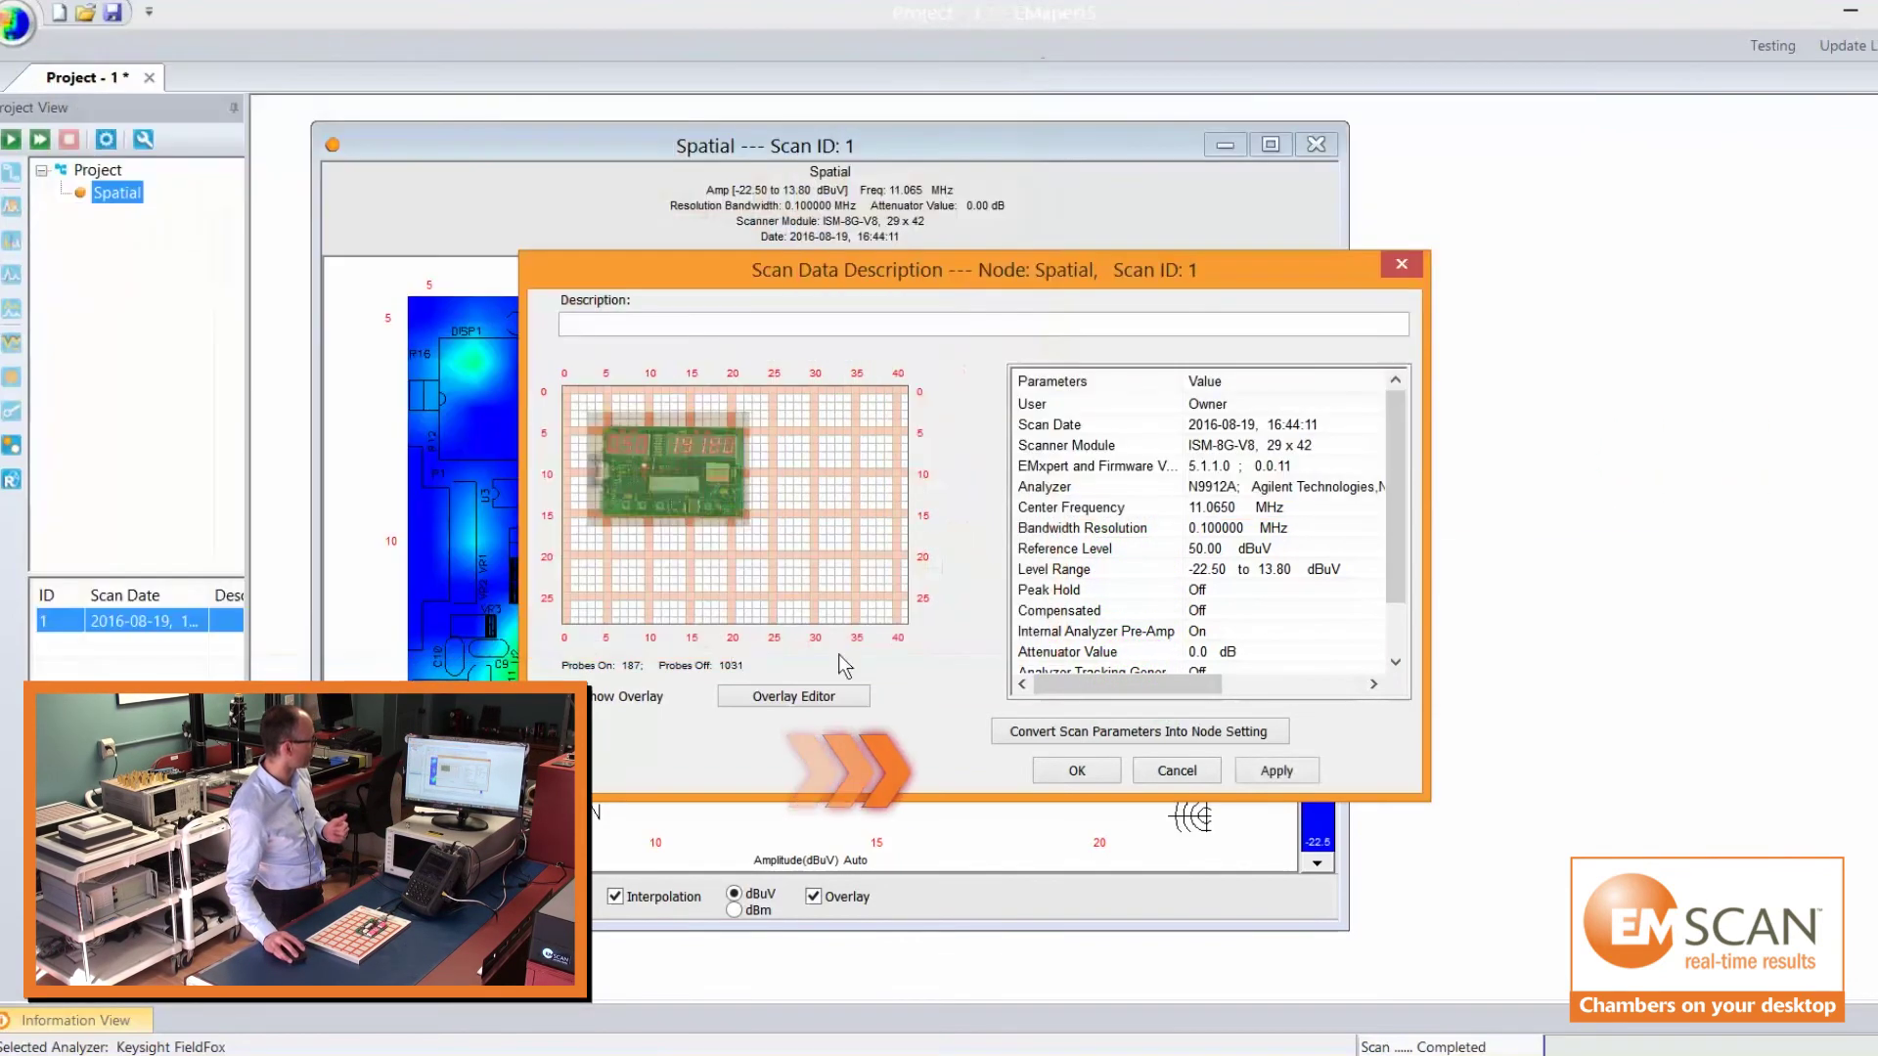
left_click(1073, 772)
Step: Set the color scale's lower threshold to about -5.1 dBuV and show the scan plot as a 3D view tilted over the board photo
left_click_drag(1317, 543, 1332, 596)
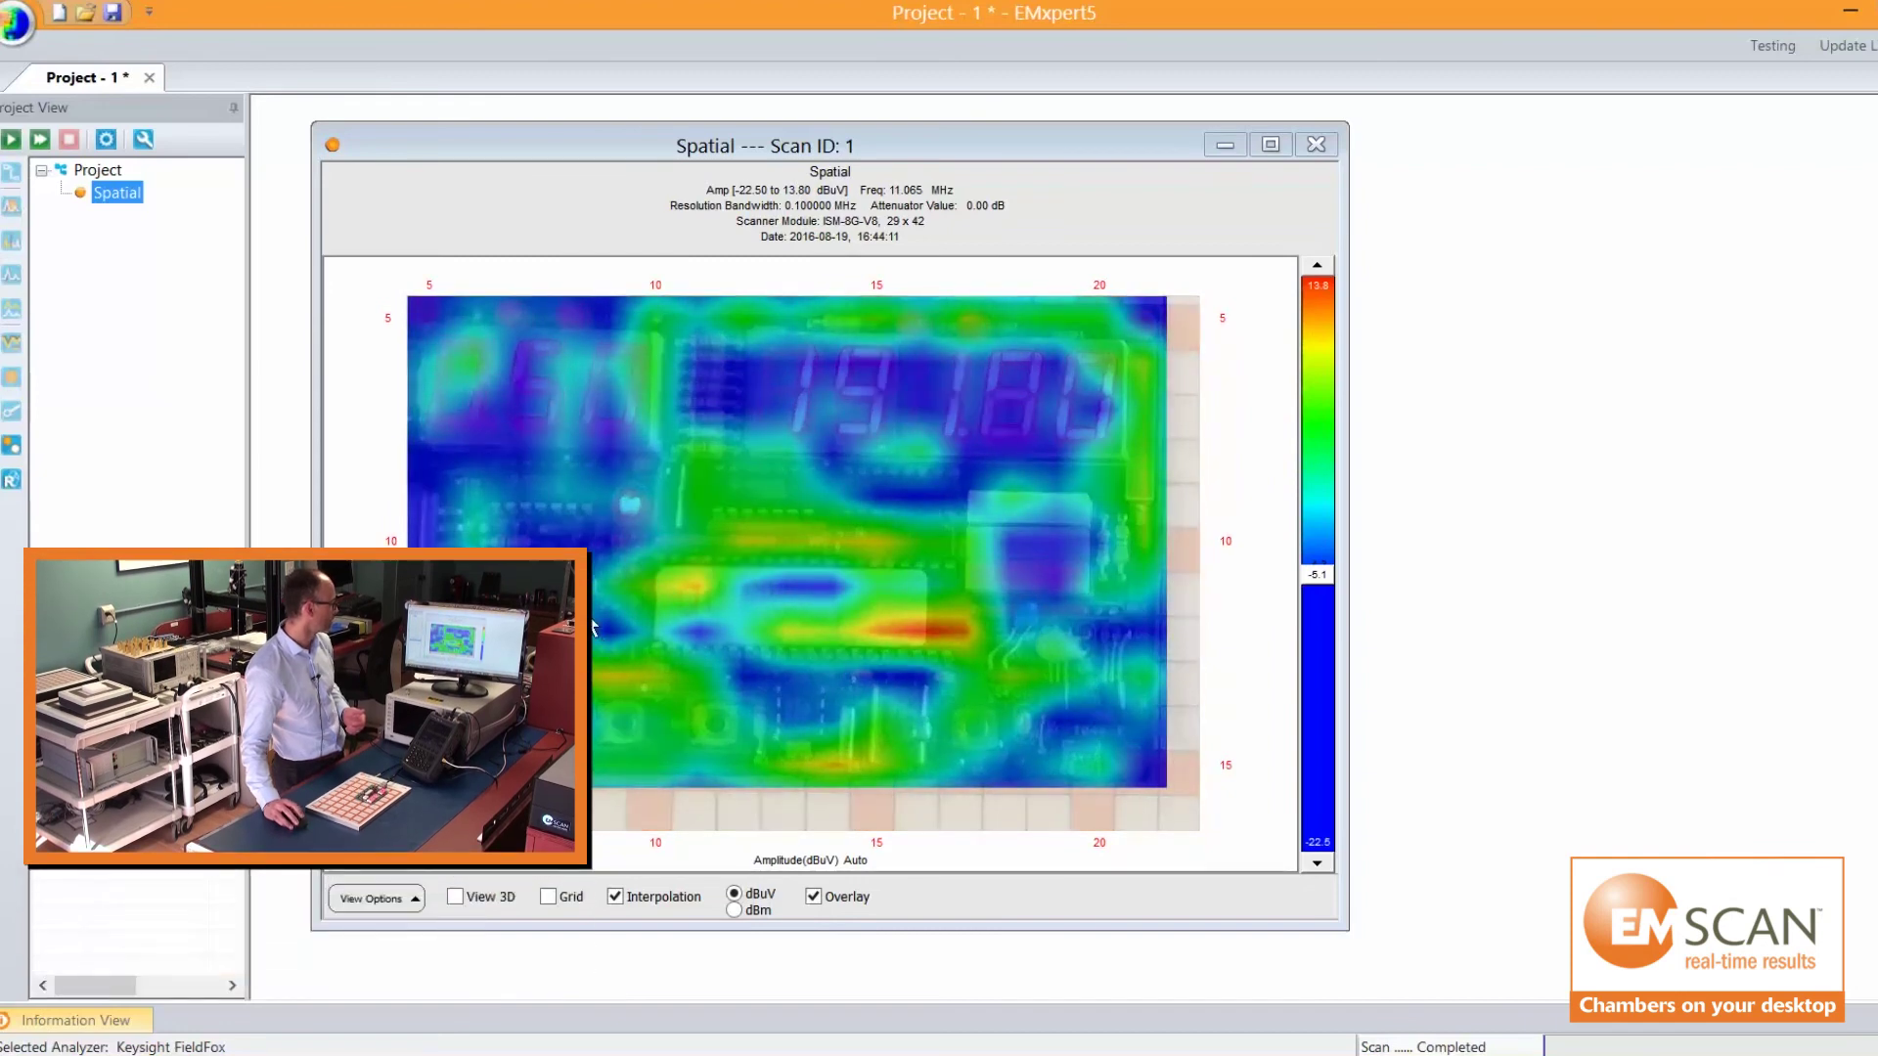
left_click(489, 898)
left_click_drag(647, 652, 815, 630)
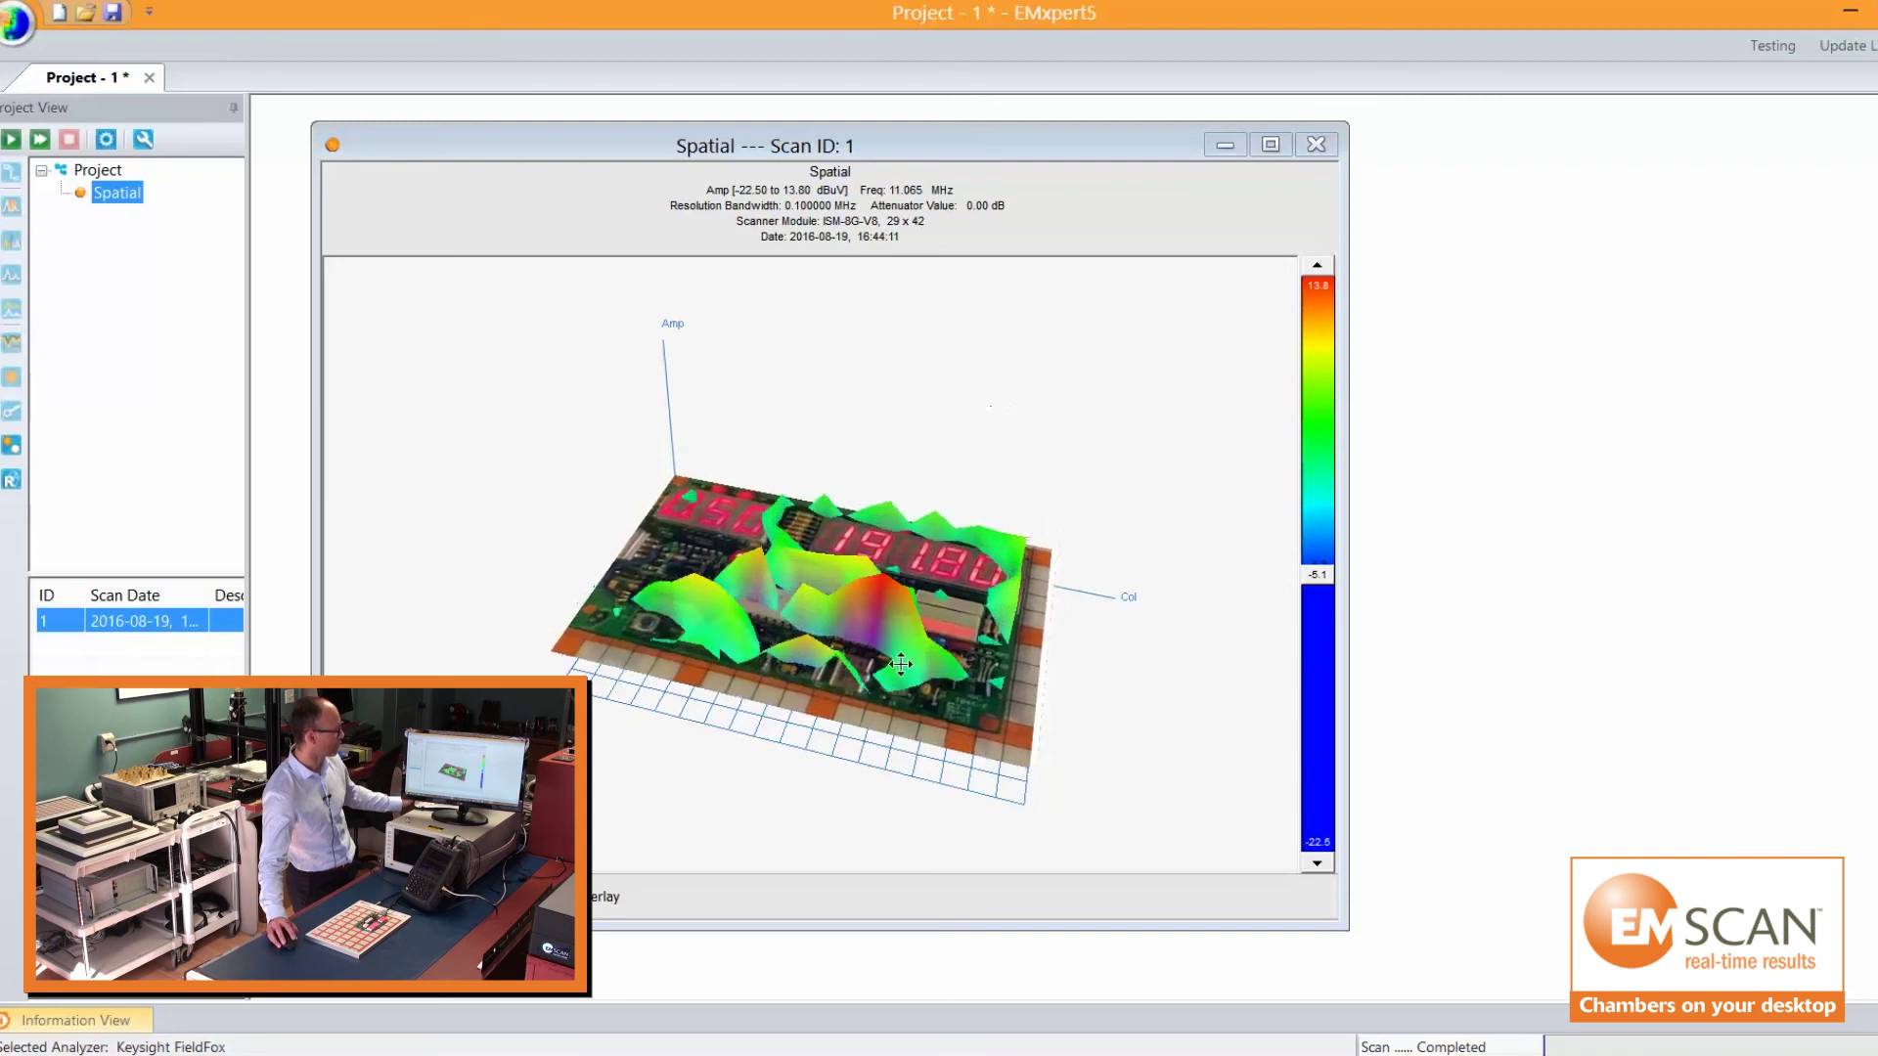
left_click_drag(1001, 406, 888, 711)
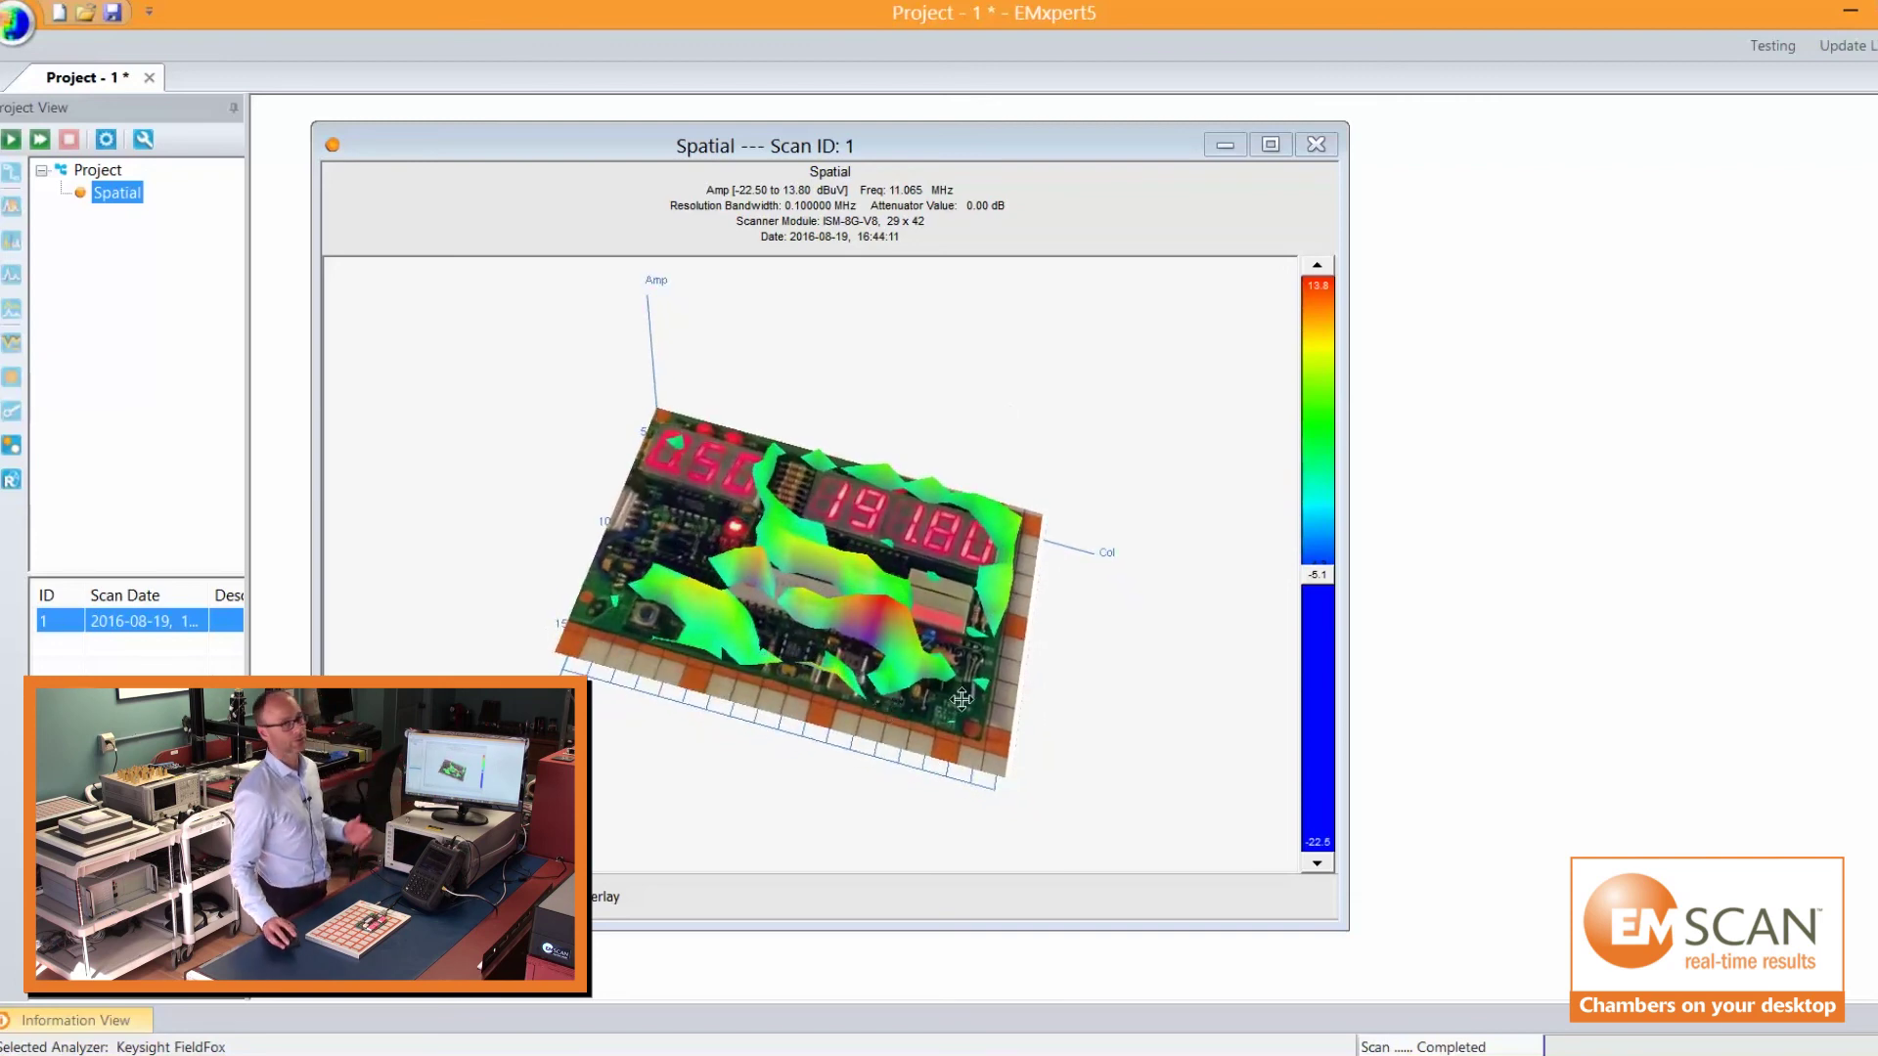